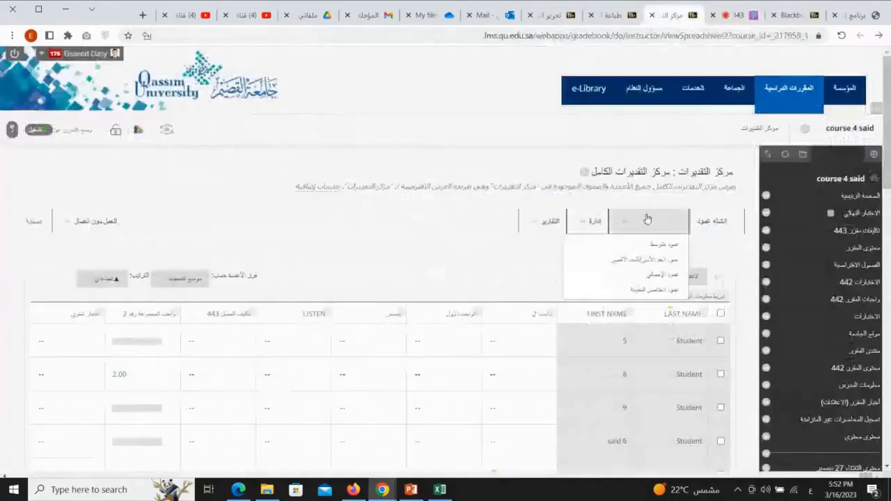
# - Display the calculated column types in the Full Grade Center and mark the average and minimum/maximum column options on screen
pyautogui.scroll(-2, 466, 130)
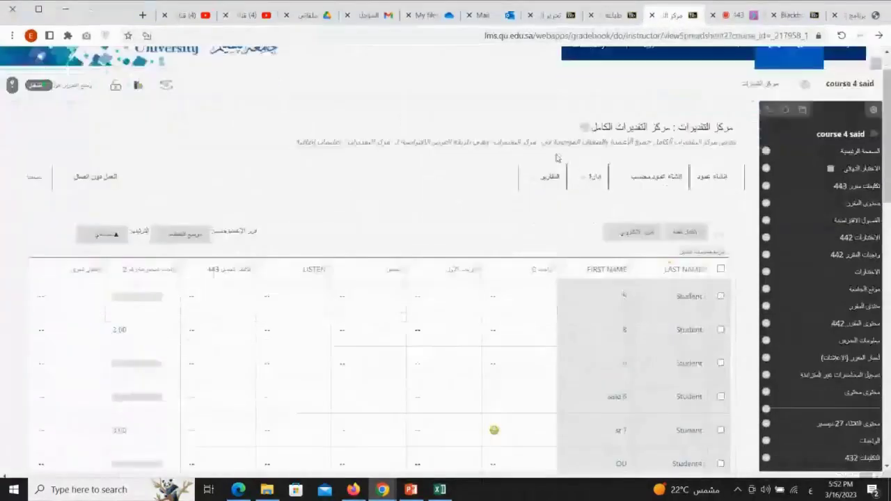
pyautogui.moveTo(650, 125)
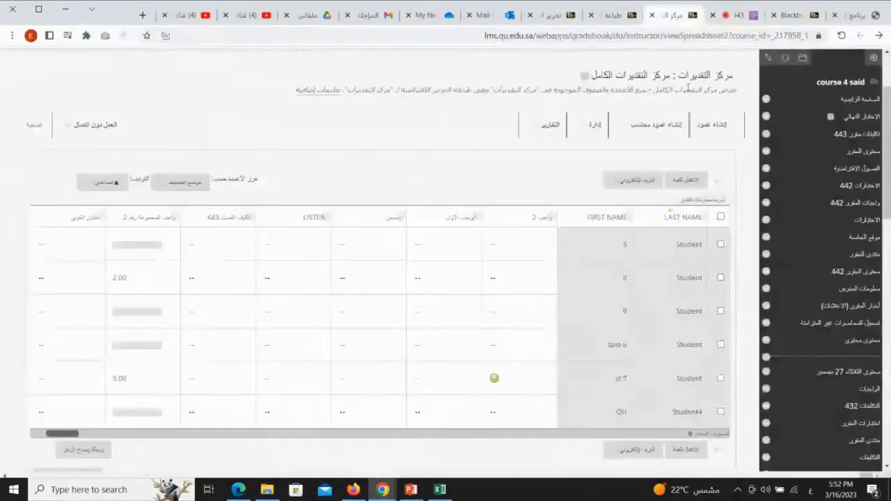
pyautogui.click(647, 124)
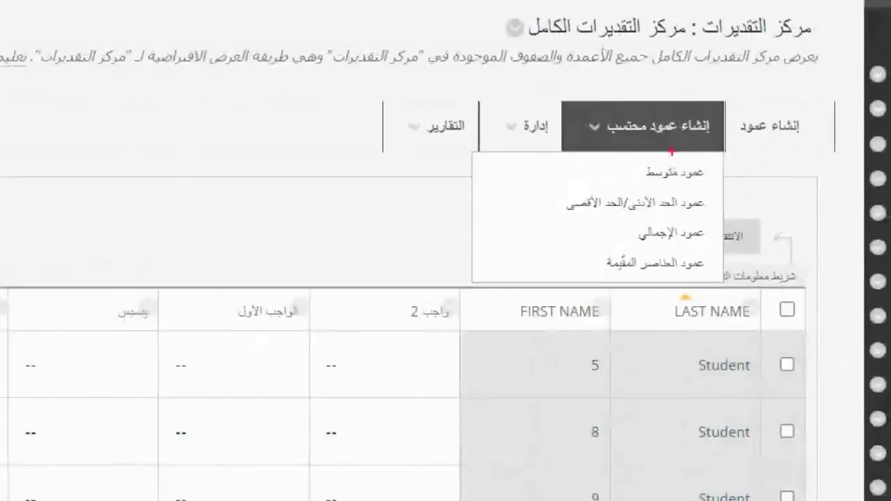
pyautogui.moveTo(709, 159)
pyautogui.mouseDown()
pyautogui.moveTo(627, 178)
pyautogui.moveTo(743, 167)
pyautogui.moveTo(654, 183)
pyautogui.mouseUp()
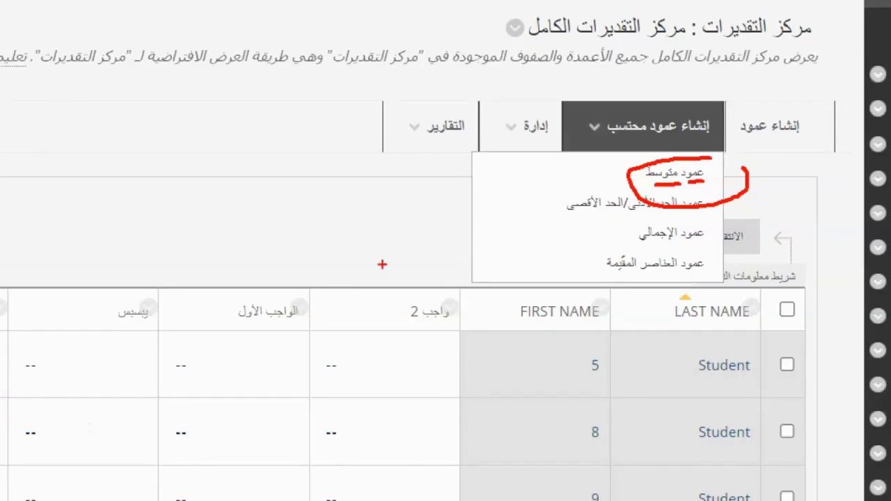
pyautogui.moveTo(558, 182); pyautogui.dragTo(609, 171)
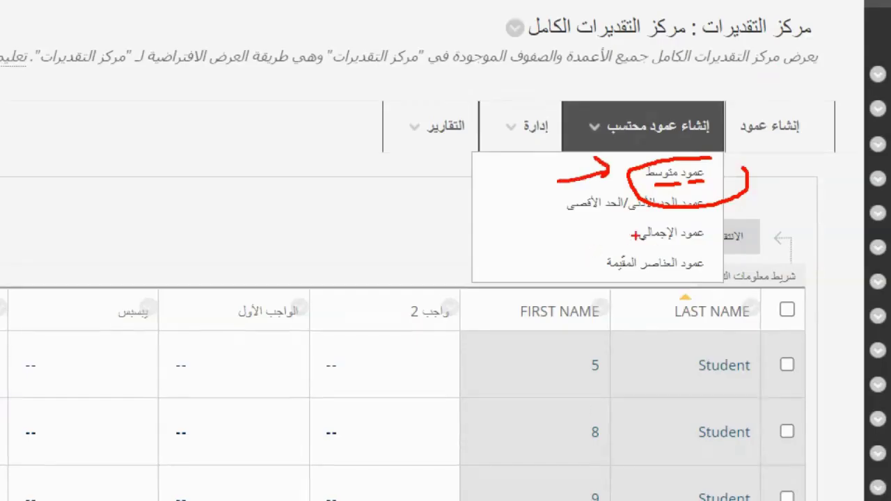
pyautogui.moveTo(507, 205)
pyautogui.mouseDown()
pyautogui.moveTo(547, 204)
pyautogui.moveTo(545, 217)
pyautogui.mouseUp()
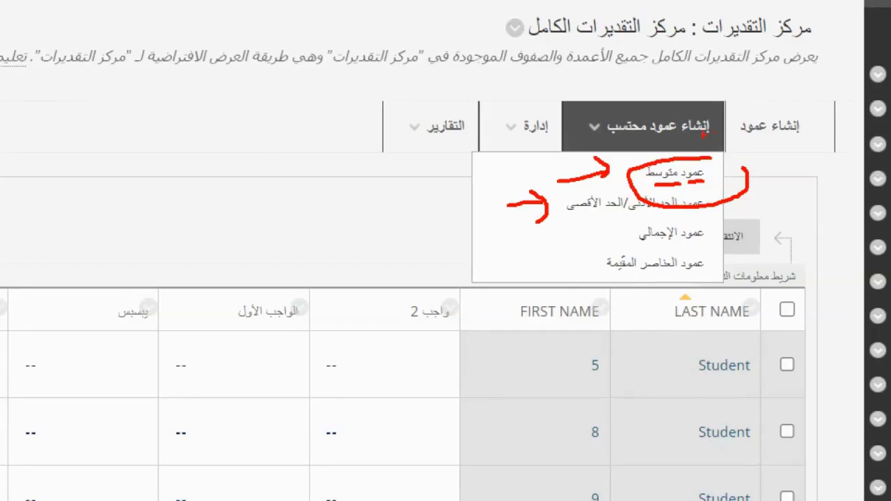
pyautogui.moveTo(649, 118)
pyautogui.mouseDown()
pyautogui.moveTo(578, 143)
pyautogui.moveTo(650, 143)
pyautogui.mouseUp()
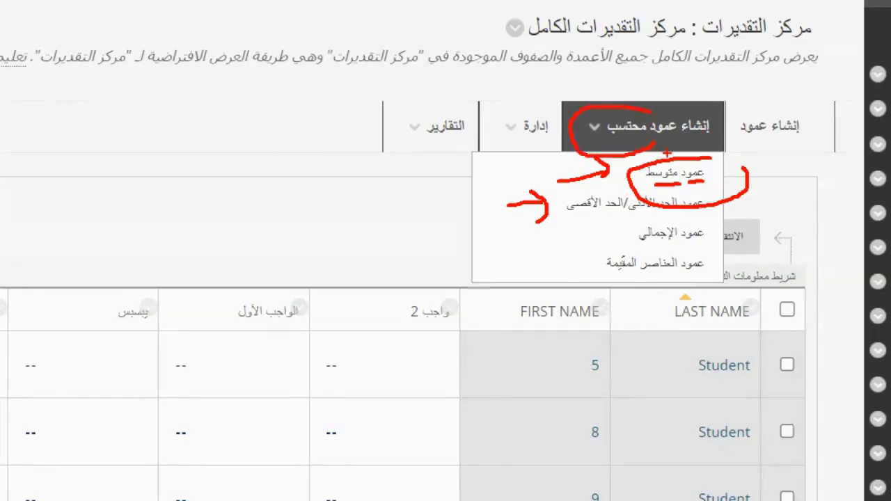
pyautogui.press('Escape')
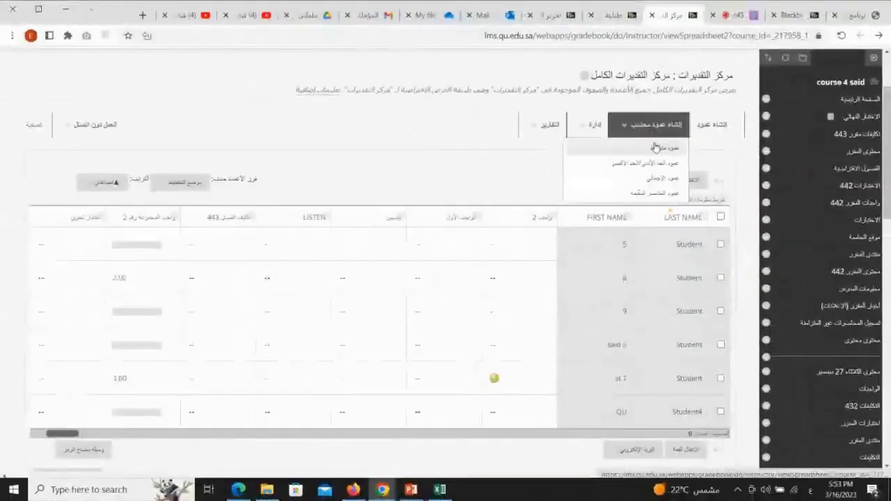
# - Check the Collaborate session chat and open the report creation page from the Grade Center
pyautogui.click(732, 16)
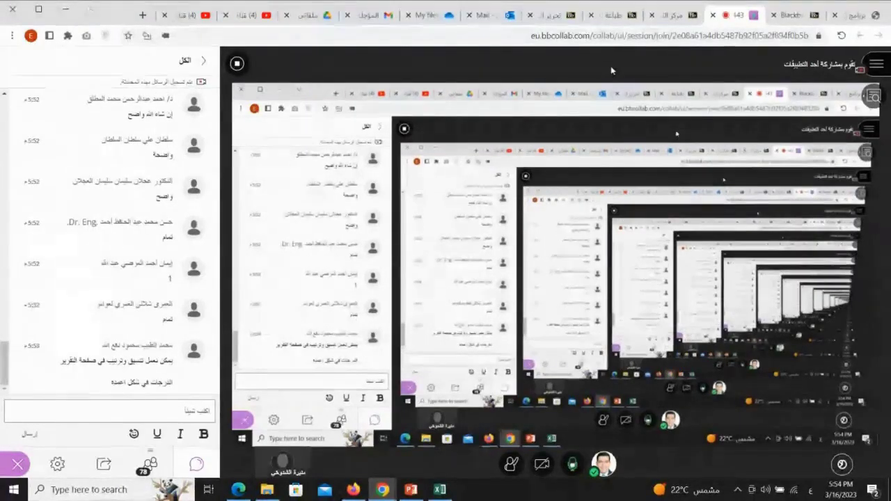
pyautogui.click(673, 17)
pyautogui.click(595, 124)
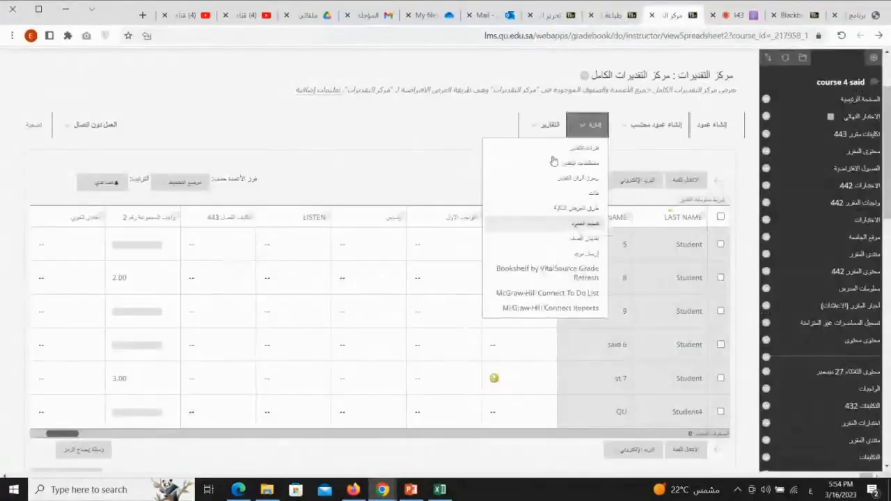
pyautogui.click(549, 126)
pyautogui.click(542, 148)
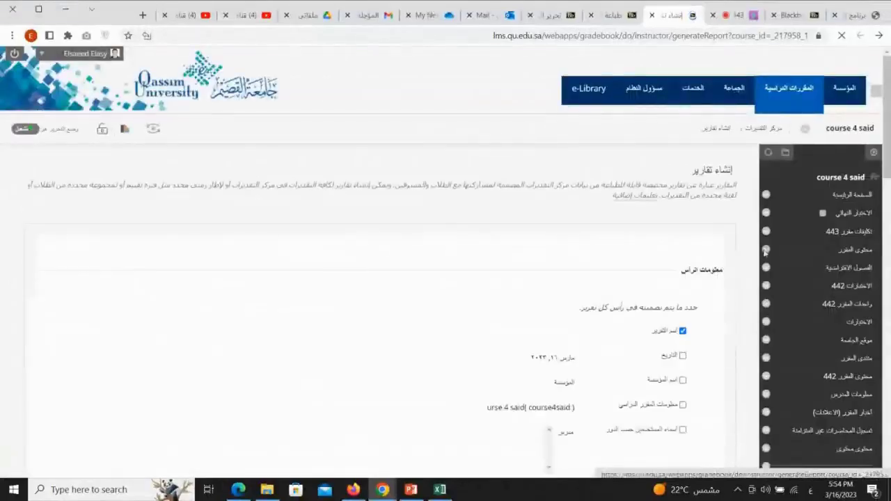
# - Review the report settings for header information, users, user information, columns and column information
pyautogui.scroll(-3, 720, 290)
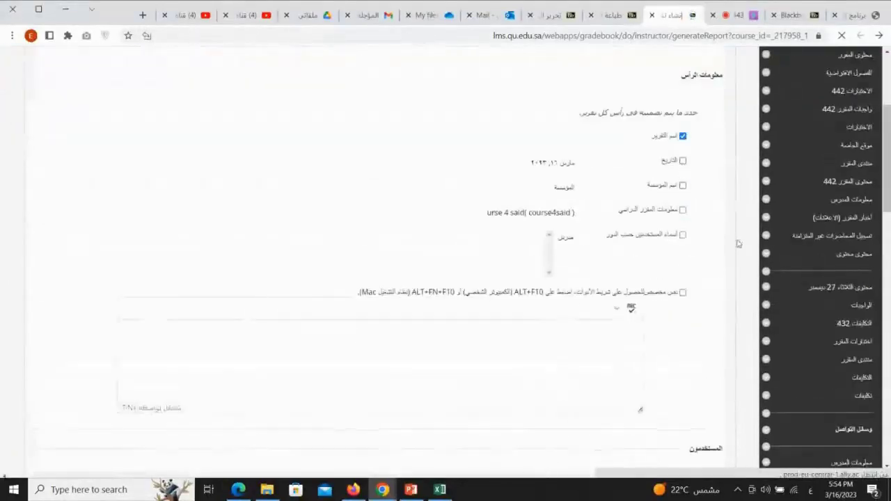
pyautogui.scroll(-1, 736, 243)
pyautogui.scroll(-4, 705, 258)
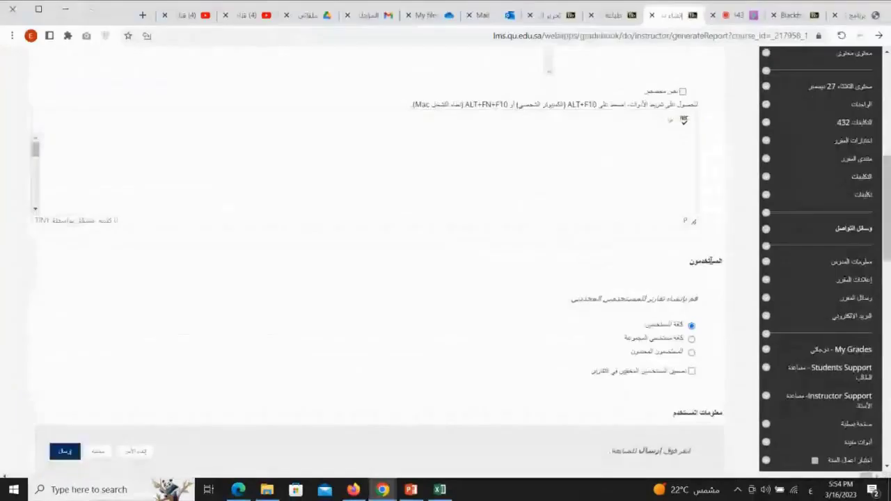
pyautogui.scroll(1, 700, 257)
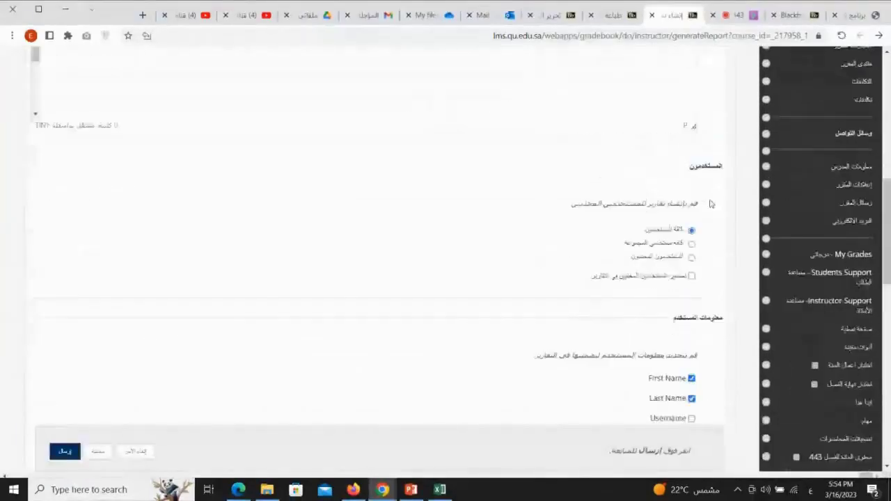
pyautogui.scroll(-3, 710, 261)
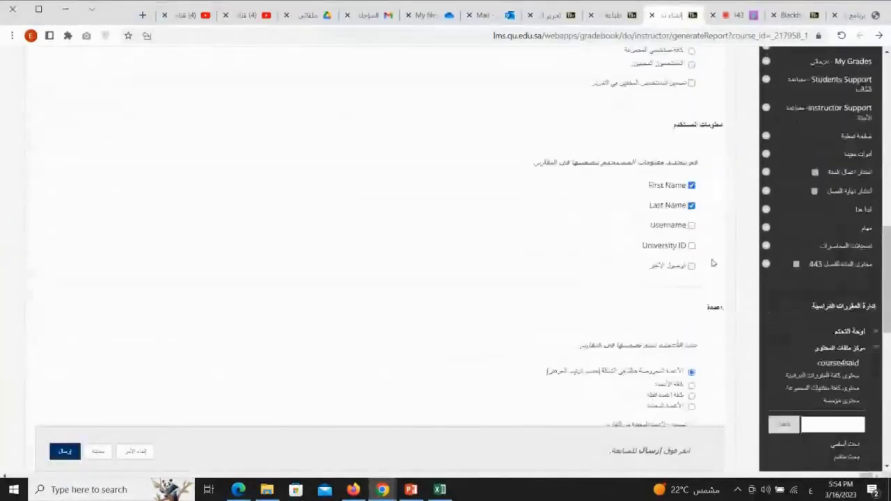
pyautogui.scroll(-1, 710, 263)
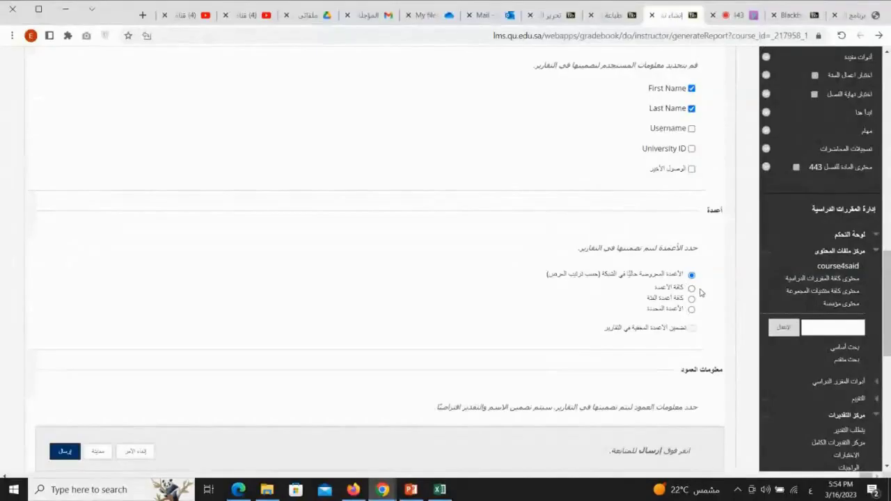
pyautogui.scroll(-2, 616, 295)
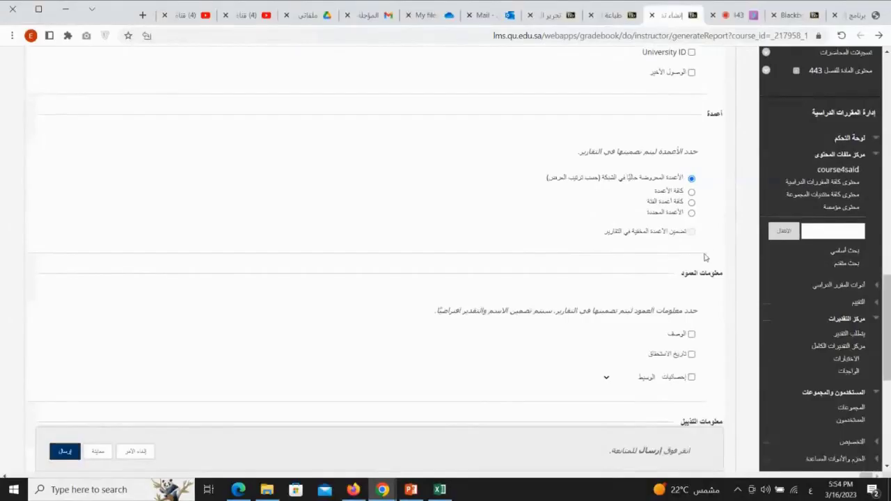
# - Look through the previously generated printable grade report and highlight part of the student identification in one report heading
pyautogui.click(612, 15)
pyautogui.scroll(-7, 717, 253)
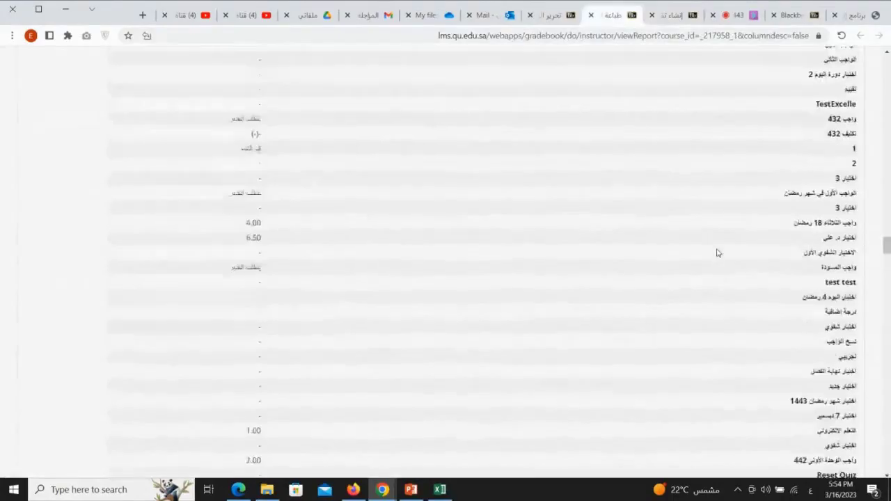
pyautogui.scroll(-5, 717, 253)
pyautogui.moveTo(725, 183); pyautogui.dragTo(676, 184)
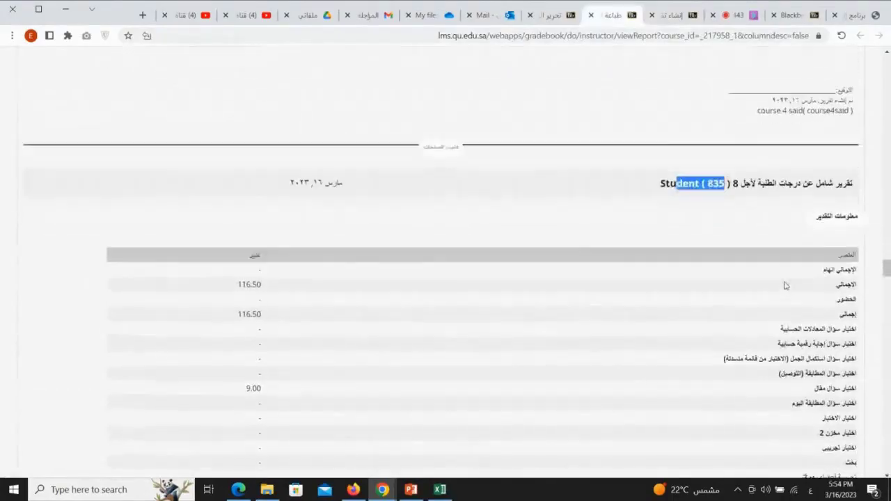
pyautogui.scroll(-1, 784, 286)
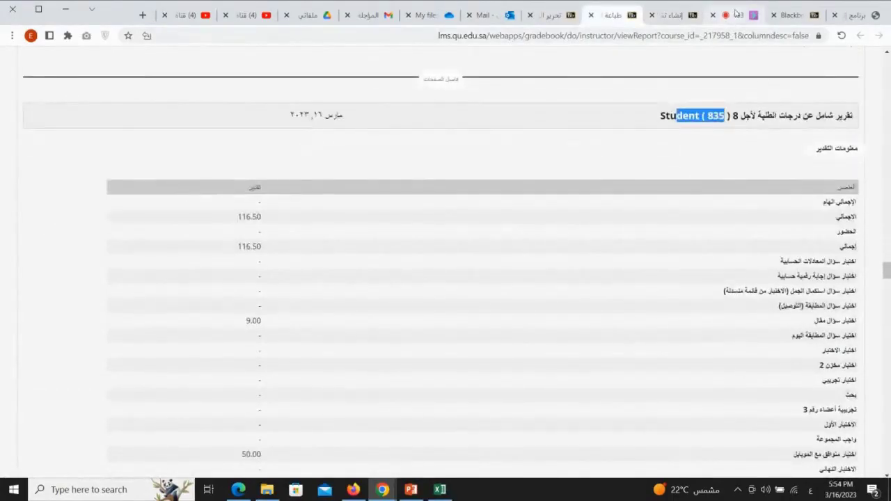
# - Reread the session chat question about report formatting and cancel the report creation to return to the Grade Center
pyautogui.click(736, 14)
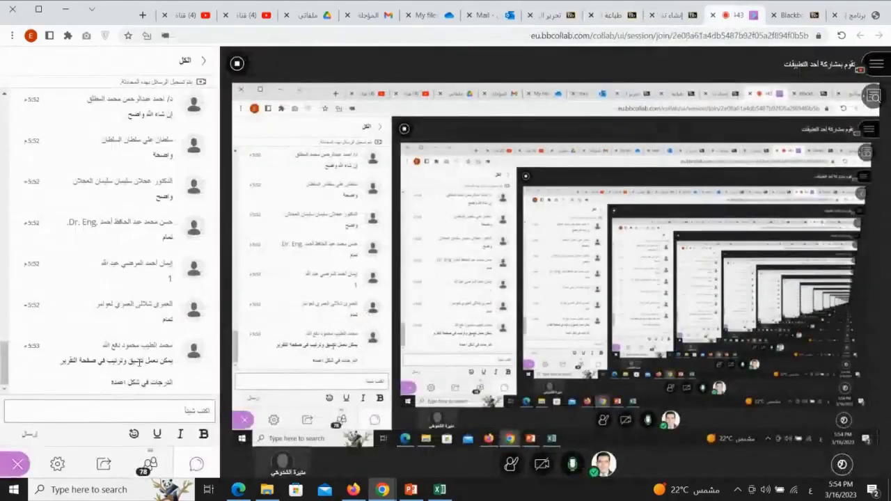
pyautogui.click(672, 15)
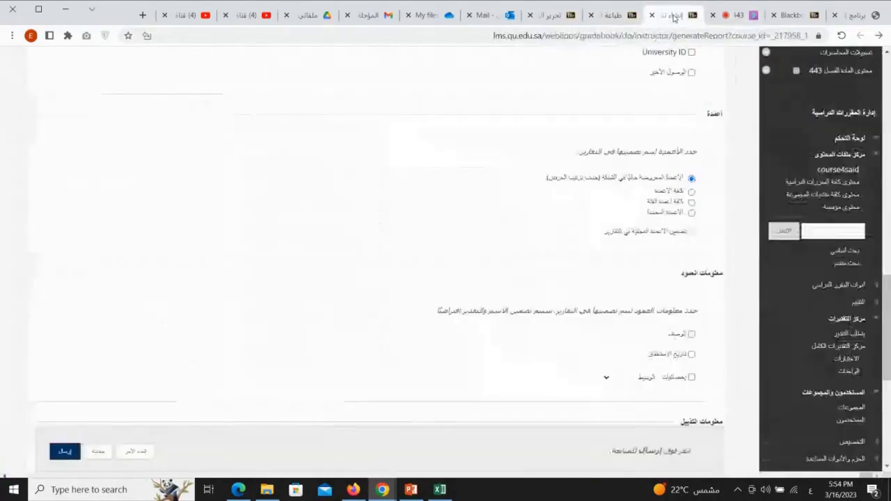
pyautogui.click(135, 451)
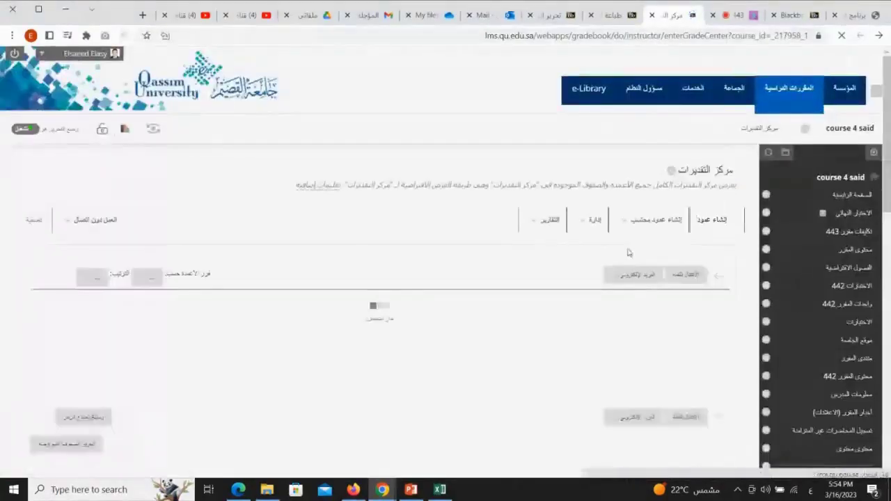
# - Check the session chat for new messages and display the available report commands in the Grade Center
pyautogui.click(776, 16)
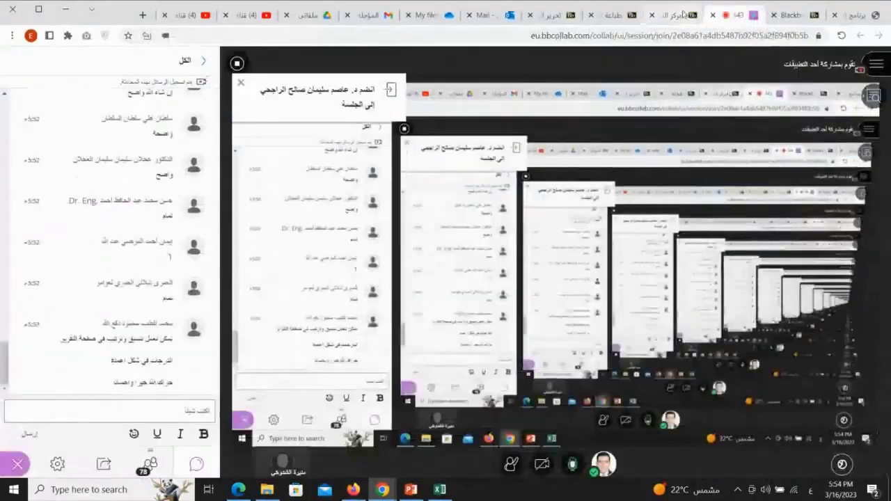
pyautogui.click(672, 16)
pyautogui.click(559, 220)
pyautogui.scroll(-1, 547, 222)
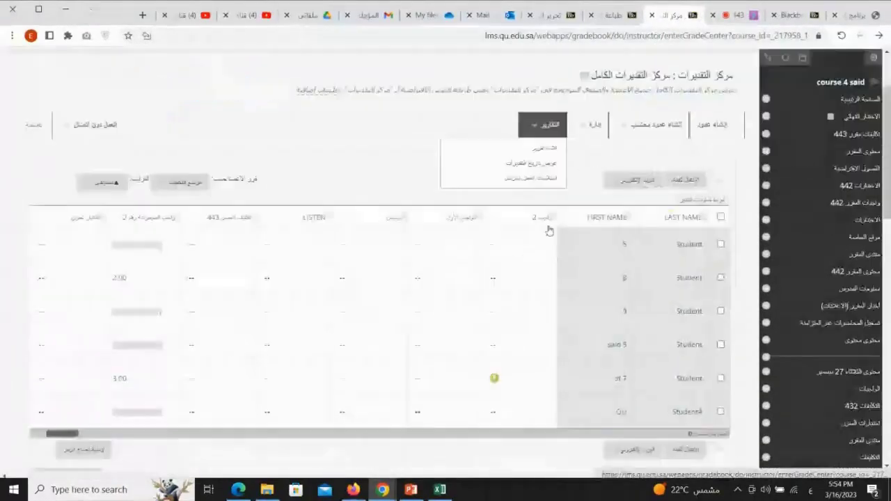
# - Display the Grade Center's offline work options and mark the heading and its upload and download commands on screen
pyautogui.click(104, 125)
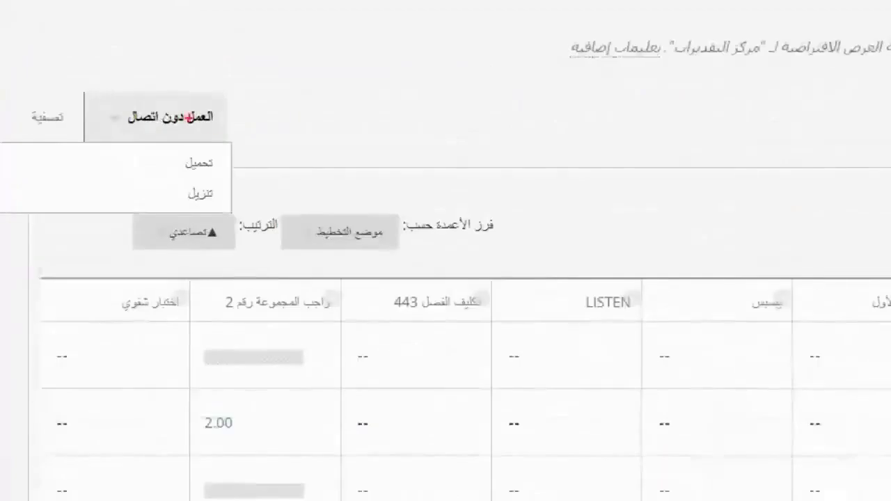
pyautogui.moveTo(216, 127); pyautogui.dragTo(169, 131)
pyautogui.moveTo(157, 135); pyautogui.dragTo(116, 136)
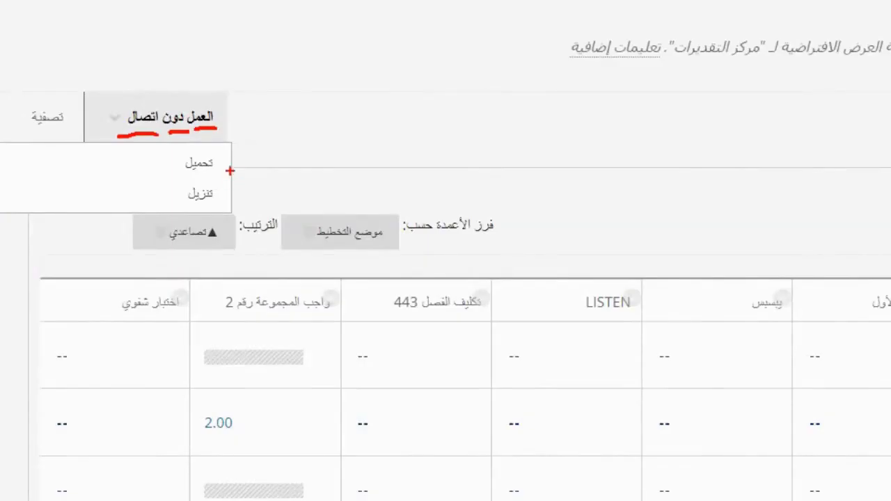
pyautogui.moveTo(224, 180)
pyautogui.mouseDown()
pyautogui.moveTo(182, 209)
pyautogui.moveTo(228, 174)
pyautogui.mouseUp()
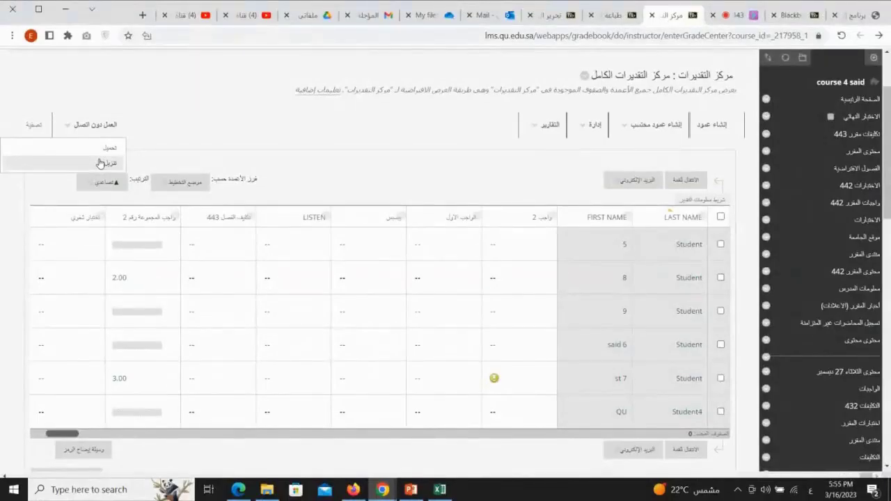
pyautogui.click(101, 163)
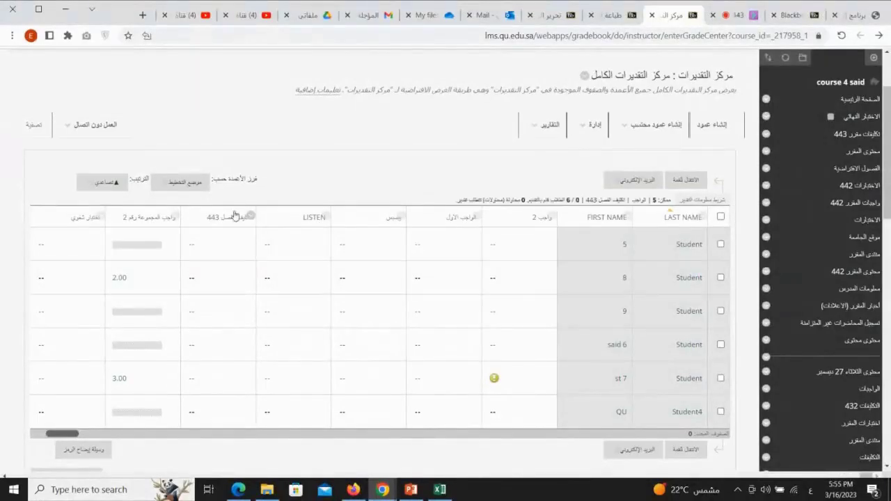
pyautogui.click(650, 125)
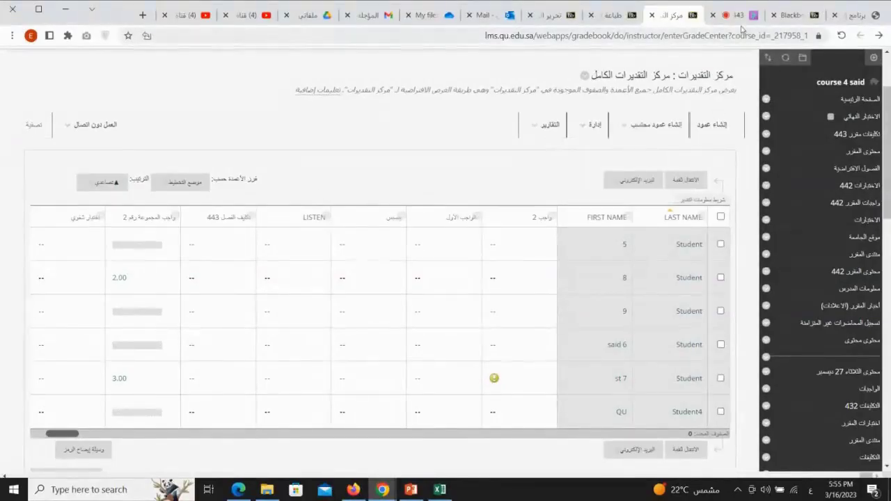
# - Check the session chat and open the grade download page, magnifying its data and file options
pyautogui.click(737, 16)
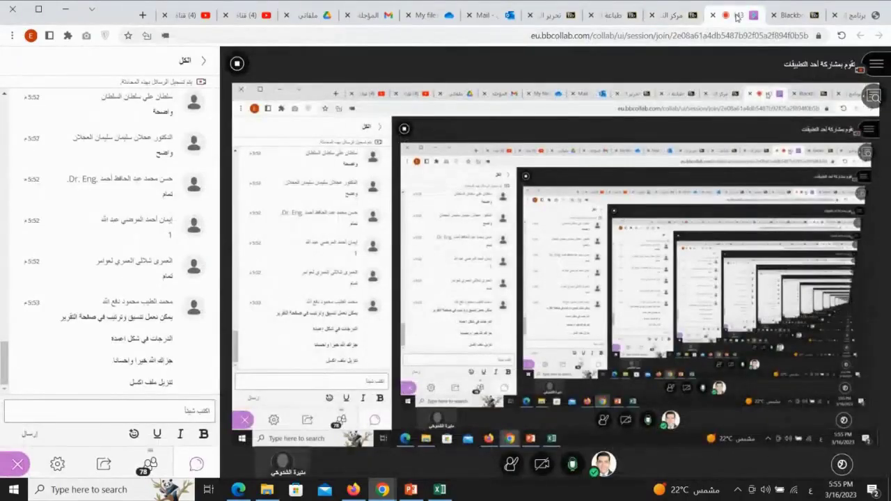
pyautogui.click(671, 15)
pyautogui.click(106, 126)
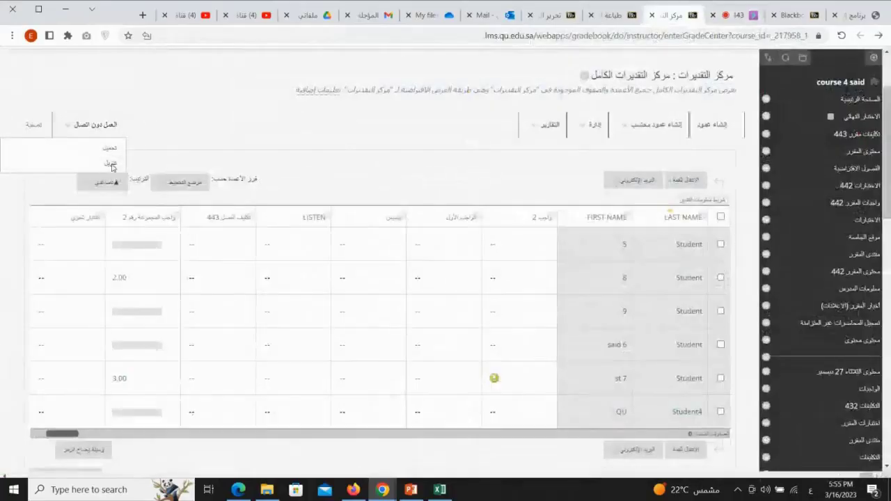
pyautogui.click(69, 165)
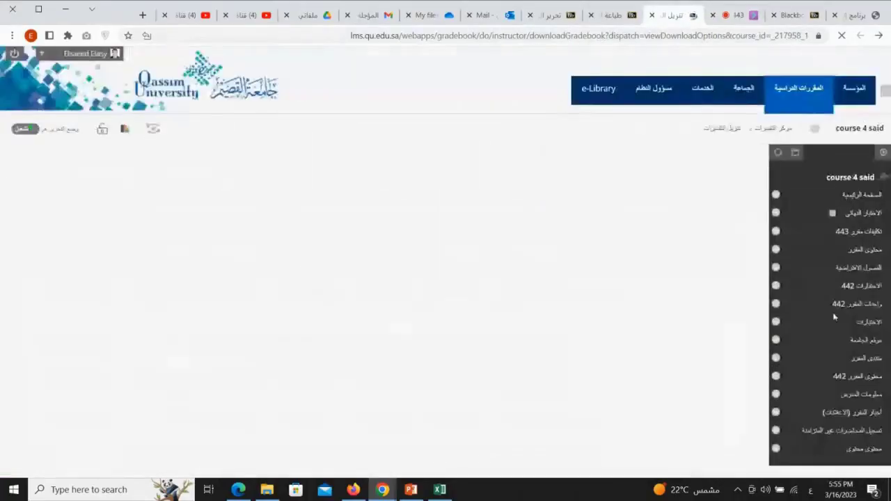
pyautogui.scroll(-3, 674, 345)
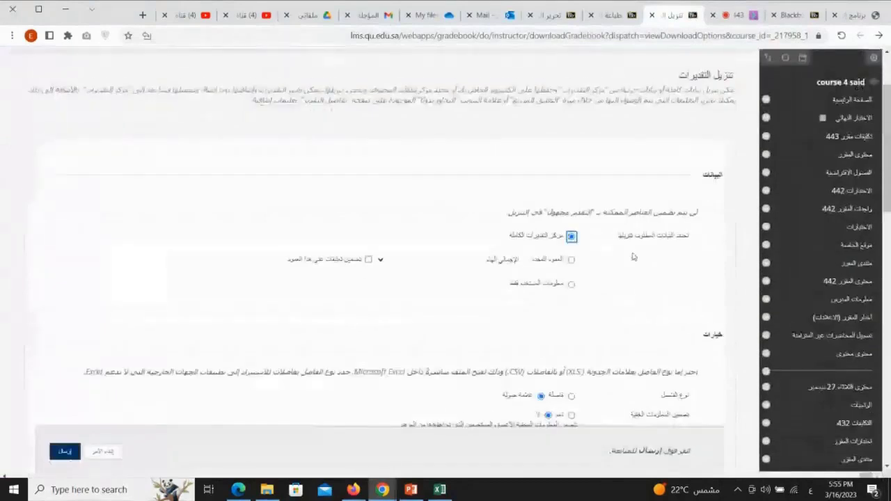
pyautogui.hotkey('ctrl', '1')
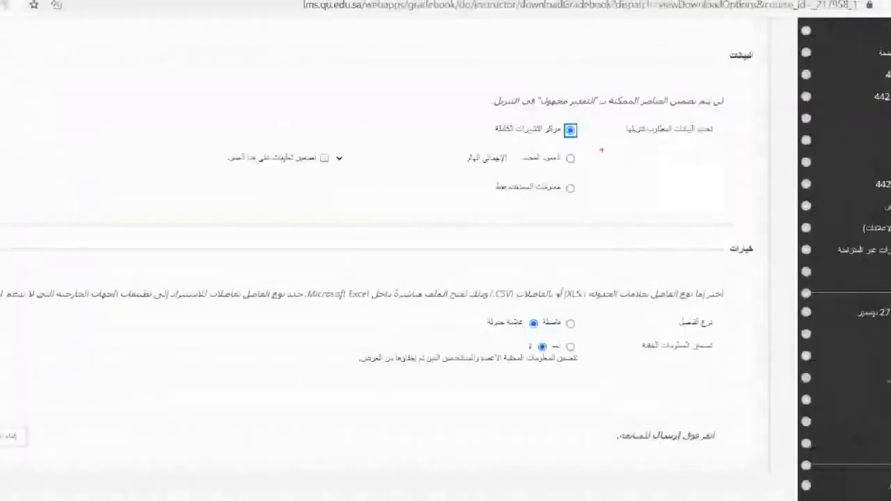
# - Mark the Full Grade Center and selected column data options on the magnified download page, then clear the markings
pyautogui.click(575, 182)
pyautogui.moveTo(548, 102); pyautogui.dragTo(419, 104)
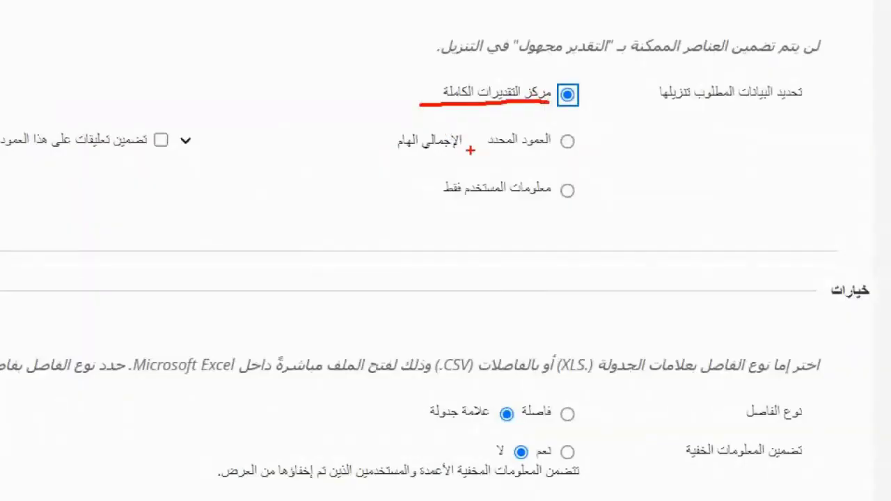
pyautogui.moveTo(591, 142)
pyautogui.mouseDown()
pyautogui.moveTo(510, 127)
pyautogui.moveTo(536, 169)
pyautogui.moveTo(590, 139)
pyautogui.mouseUp()
pyautogui.moveTo(585, 62)
pyautogui.mouseDown()
pyautogui.moveTo(457, 57)
pyautogui.moveTo(580, 106)
pyautogui.moveTo(603, 98)
pyautogui.mouseUp()
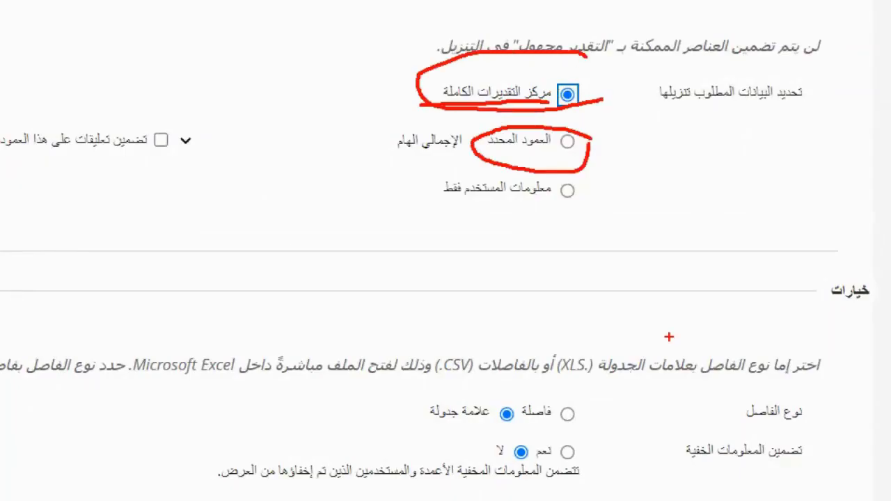
pyautogui.press('Escape')
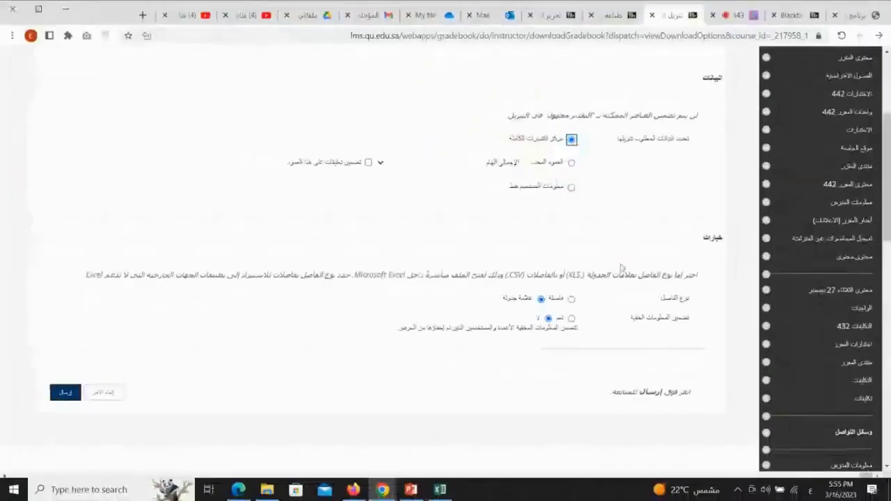
# - Submit the full Grade Center download options, circle the download command on screen, and download the grade file
pyautogui.click(66, 394)
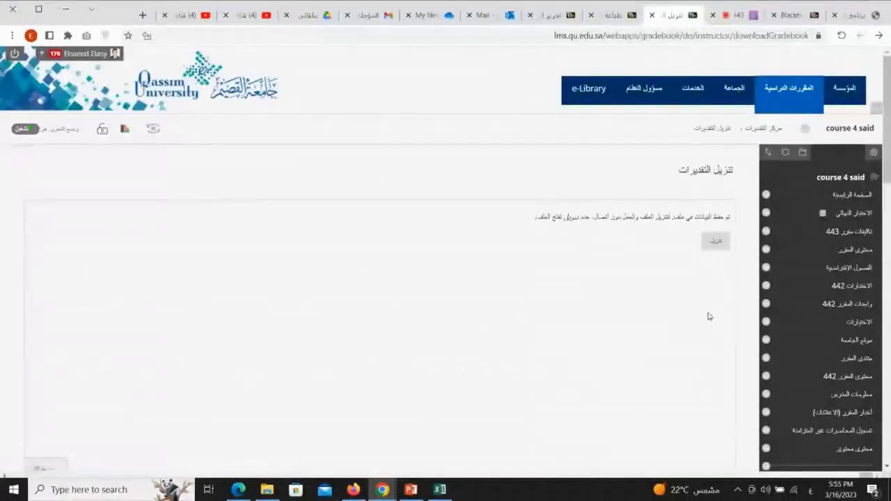
pyautogui.hotkey('ctrl', '1')
pyautogui.click(737, 251)
pyautogui.moveTo(741, 220)
pyautogui.mouseDown()
pyautogui.moveTo(723, 207)
pyautogui.moveTo(724, 266)
pyautogui.mouseUp()
pyautogui.press('Escape')
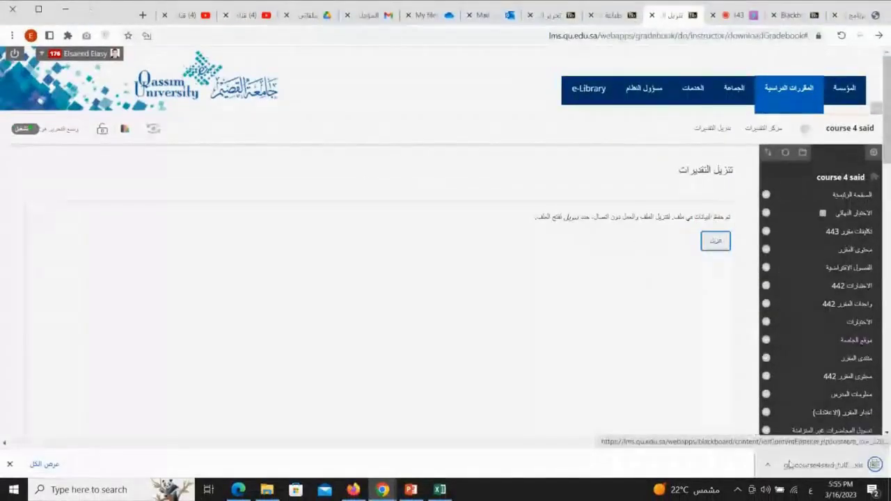
pyautogui.click(768, 466)
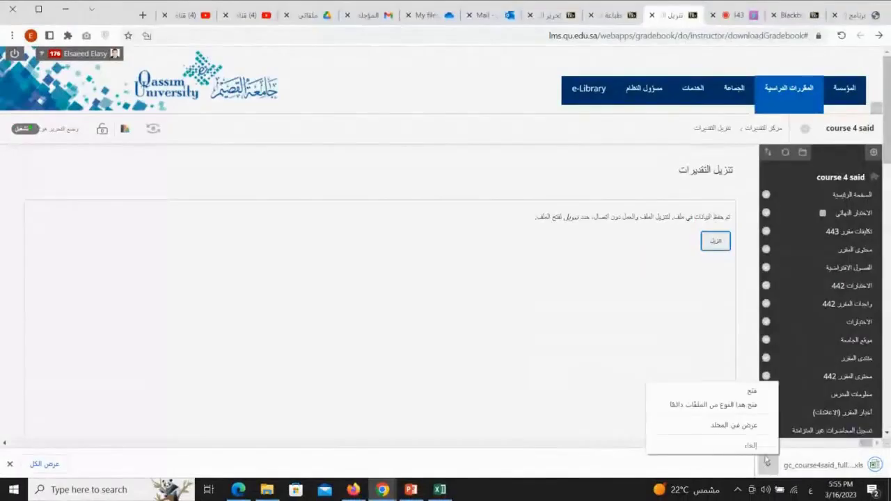
pyautogui.click(742, 431)
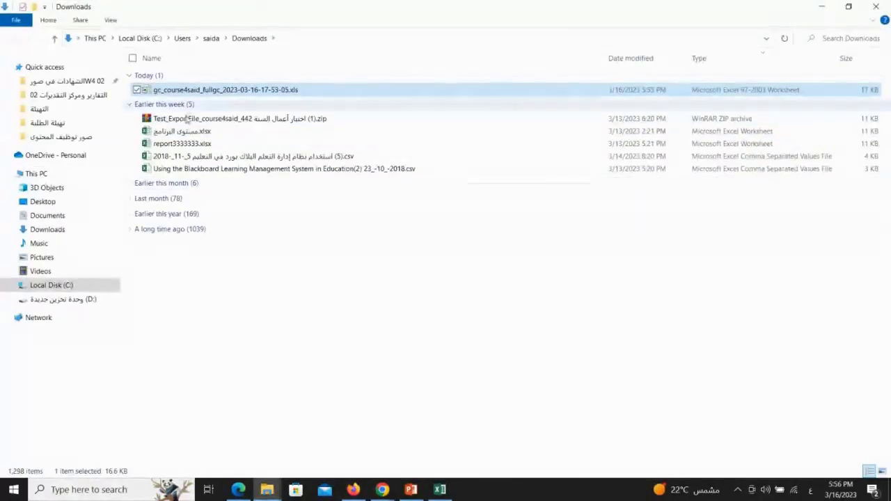
pyautogui.click(130, 105)
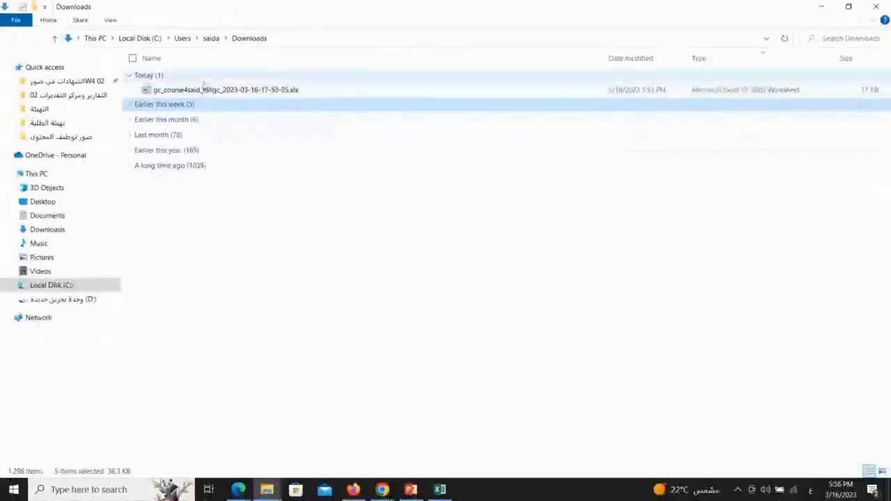
pyautogui.doubleClick(225, 91)
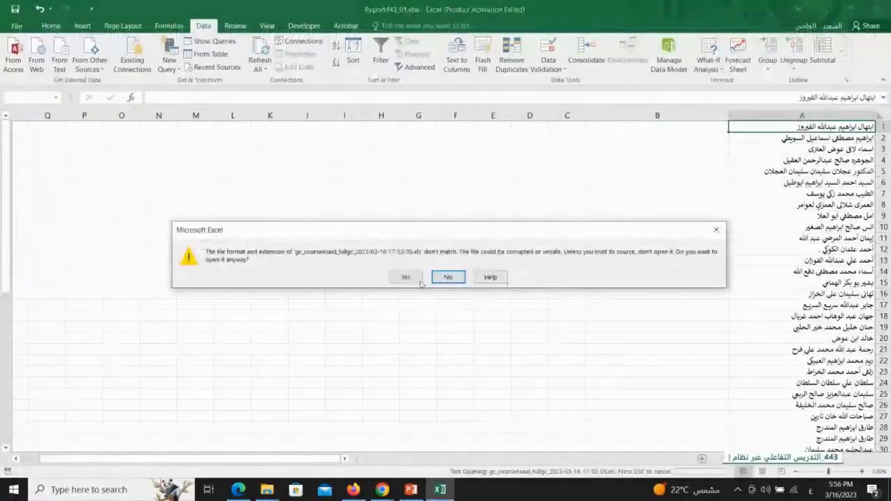
pyautogui.click(405, 276)
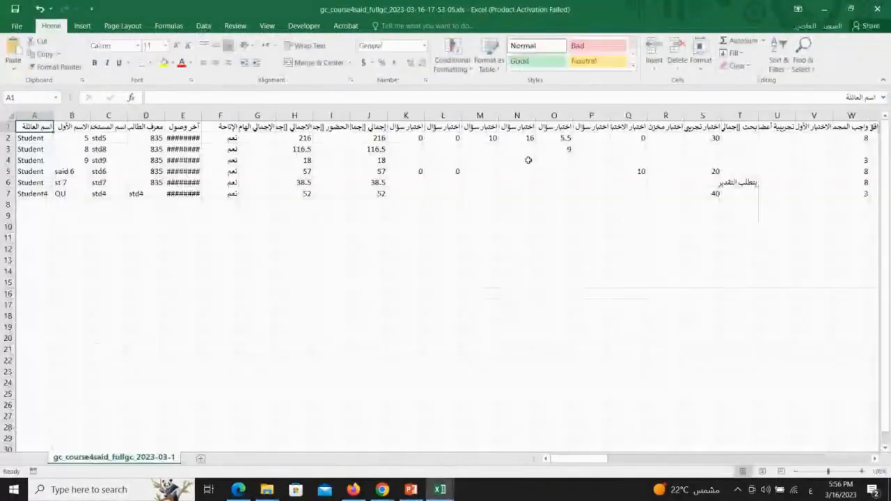
# - Mark the student information in columns A to D and several test grade columns in the workbook, then clear the markings
pyautogui.hotkey('ctrl', '2')
pyautogui.moveTo(114, 111)
pyautogui.mouseDown()
pyautogui.moveTo(70, 99)
pyautogui.moveTo(169, 208)
pyautogui.moveTo(147, 103)
pyautogui.mouseUp()
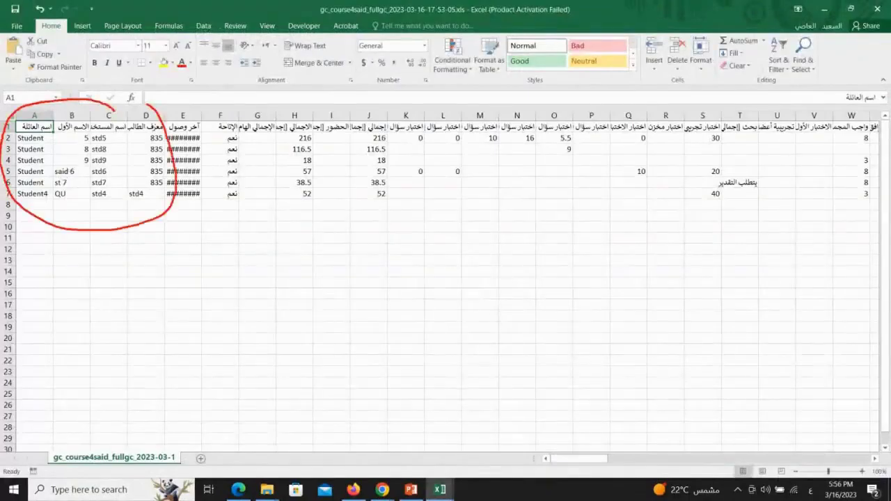
pyautogui.moveTo(405, 115)
pyautogui.mouseDown()
pyautogui.moveTo(392, 117)
pyautogui.moveTo(418, 131)
pyautogui.moveTo(408, 139)
pyautogui.moveTo(408, 198)
pyautogui.mouseUp()
pyautogui.moveTo(442, 136); pyautogui.dragTo(445, 193)
pyautogui.moveTo(485, 142); pyautogui.dragTo(487, 196)
pyautogui.moveTo(588, 145); pyautogui.dragTo(591, 172)
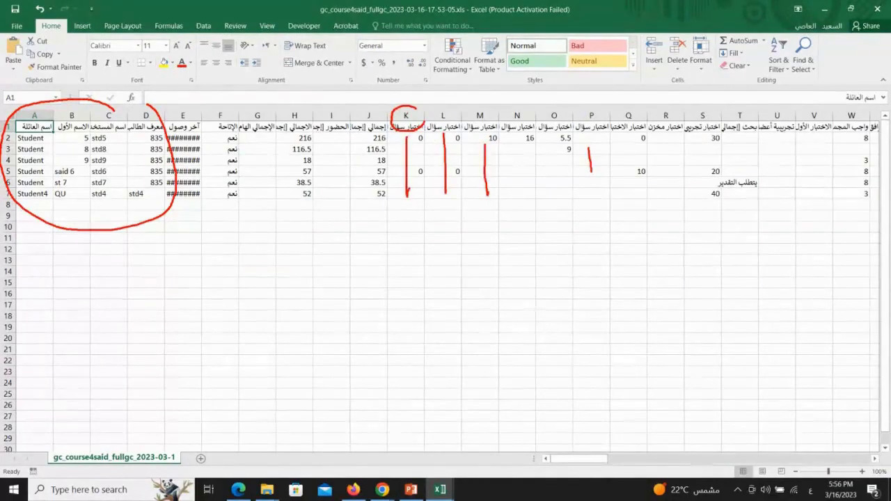
pyautogui.moveTo(647, 158); pyautogui.dragTo(657, 200)
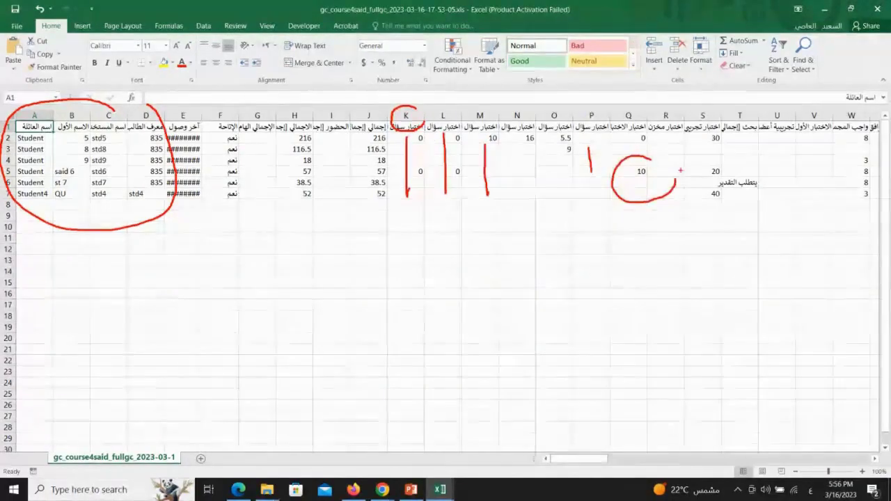
pyautogui.press('Escape')
# - Minimize the grade workbook, check the session chat in the browser, and return to the grade download page
pyautogui.click(823, 10)
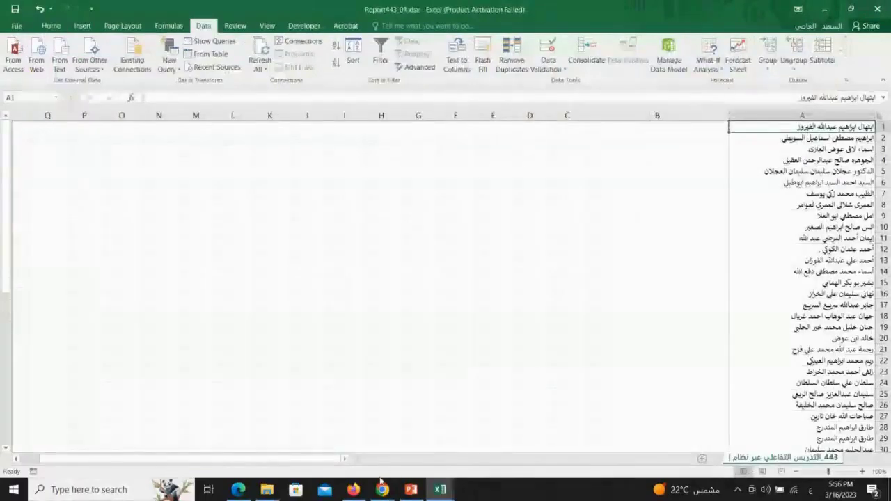
pyautogui.moveTo(380, 488)
pyautogui.click(320, 427)
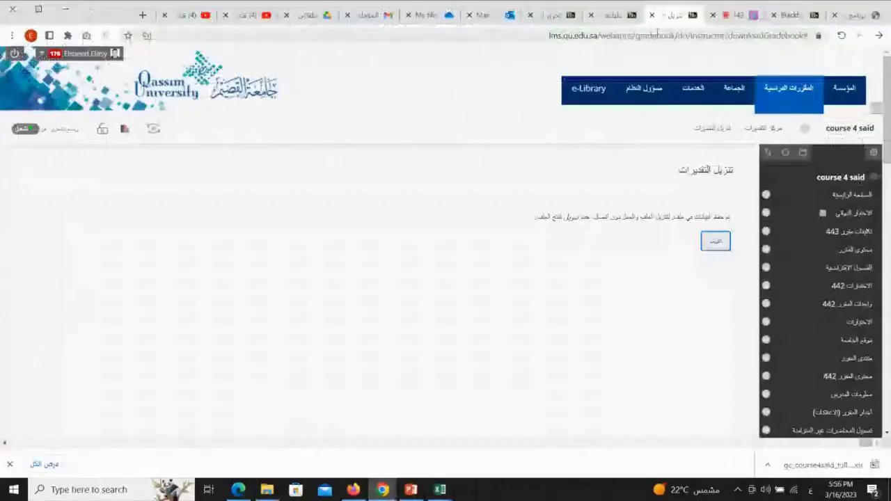
pyautogui.click(730, 12)
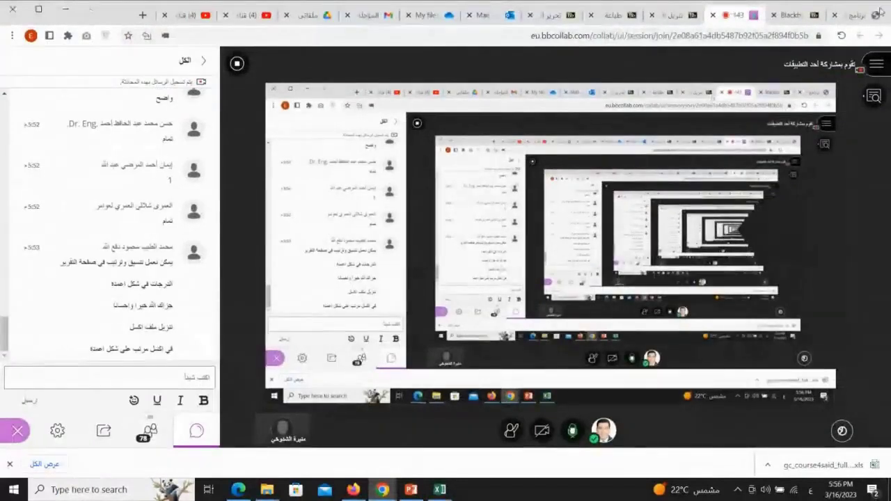
pyautogui.click(666, 14)
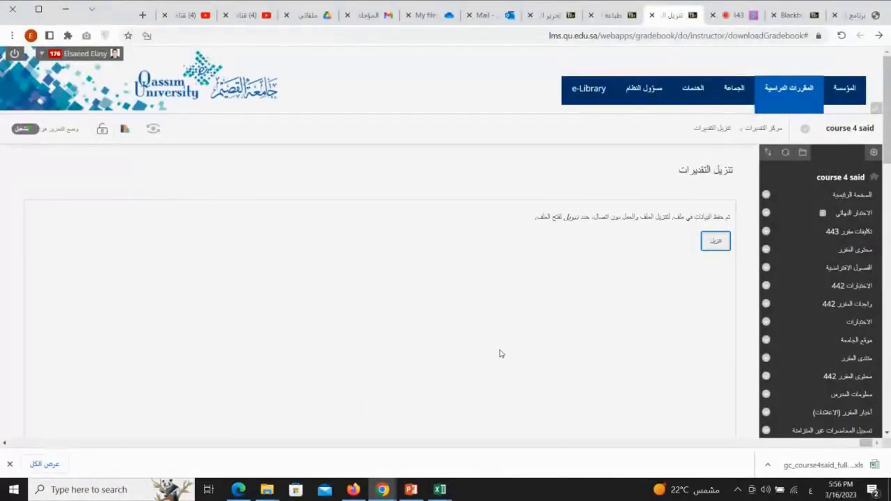
# - Bring up the downloaded grade workbook in Excel, then switch to the Report443_01.xlsx workbook
pyautogui.moveTo(439, 489)
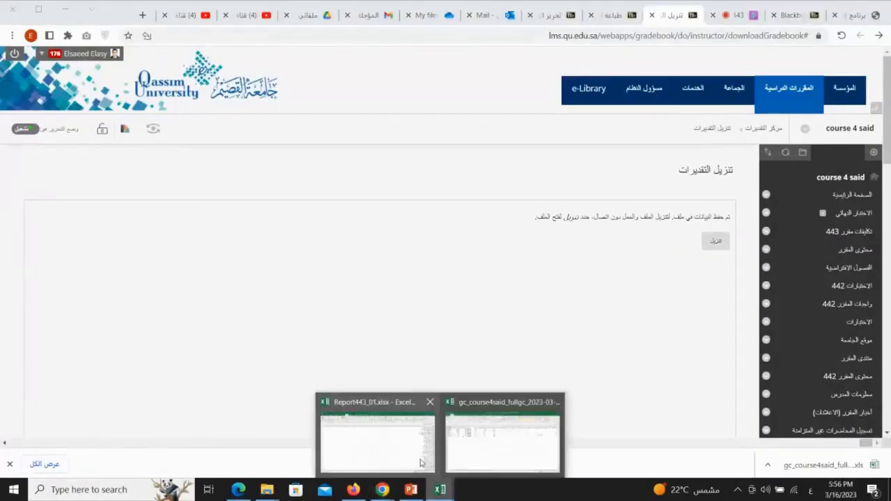
pyautogui.click(472, 451)
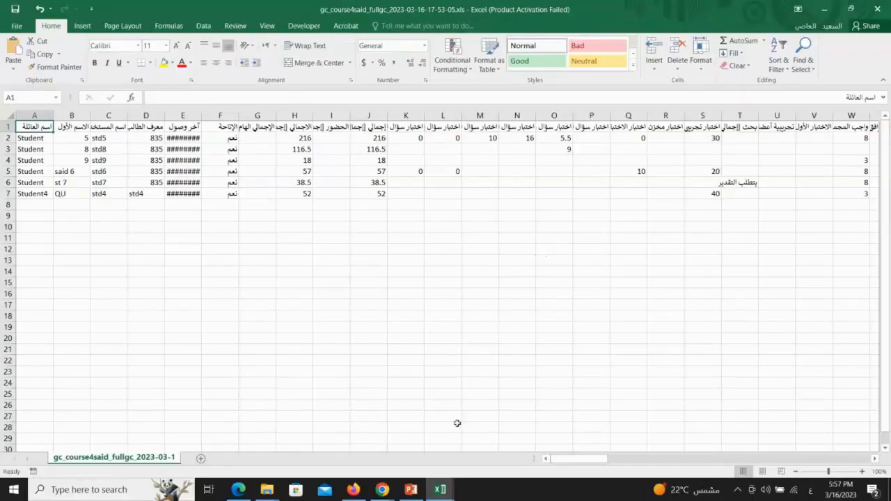
pyautogui.moveTo(437, 489)
pyautogui.click(404, 446)
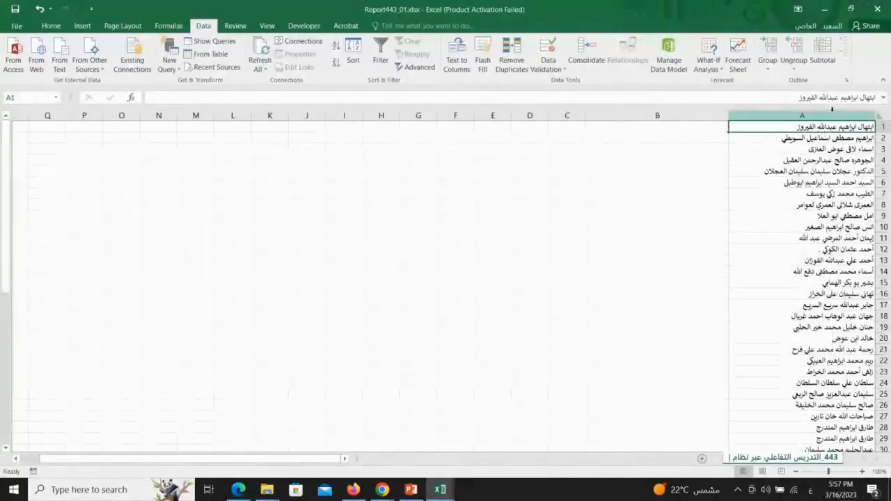
# - Select column A and look through the whole list of full names
pyautogui.click(835, 112)
pyautogui.click(829, 194)
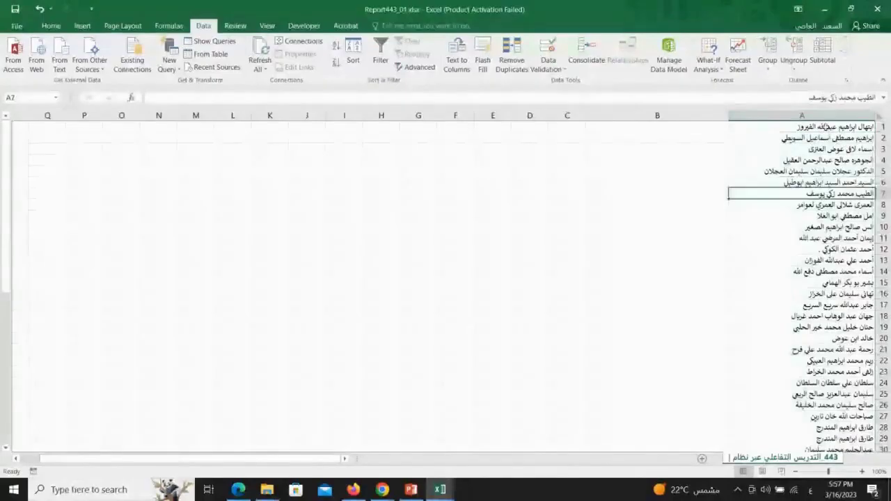
pyautogui.click(821, 114)
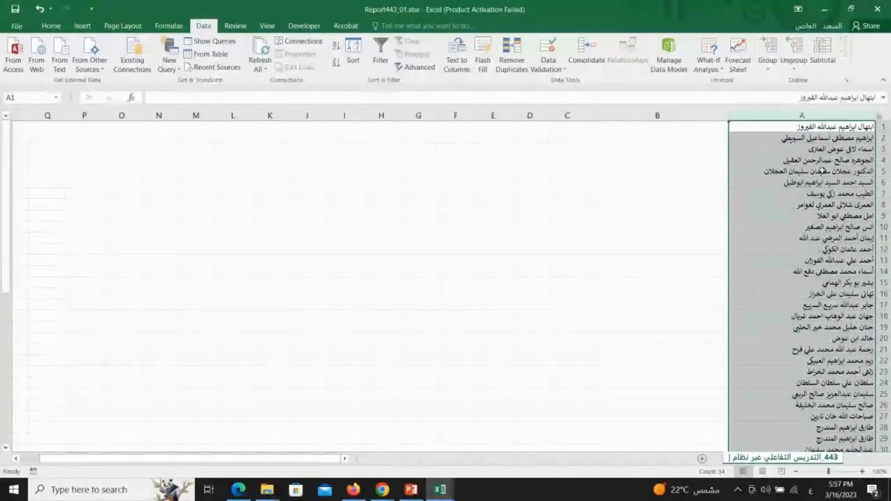
pyautogui.moveTo(729, 225); pyautogui.dragTo(585, 188)
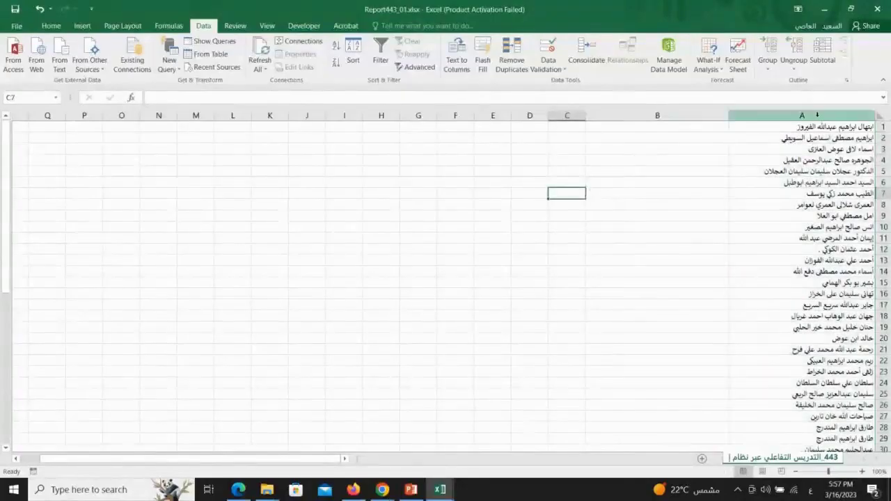
pyautogui.click(816, 116)
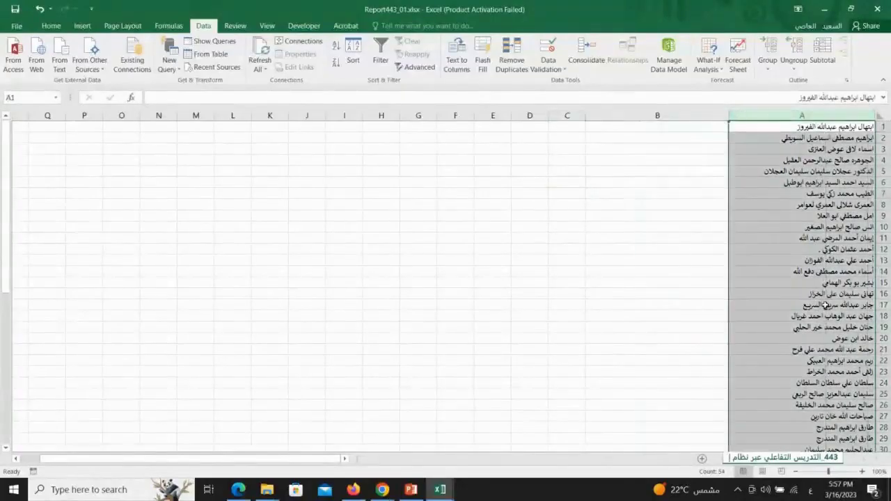
pyautogui.scroll(-4, 825, 305)
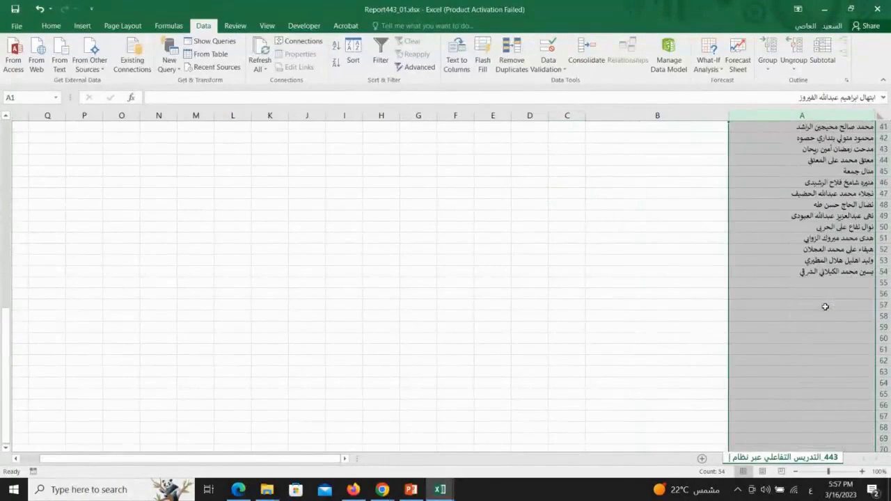
pyautogui.scroll(5, 826, 305)
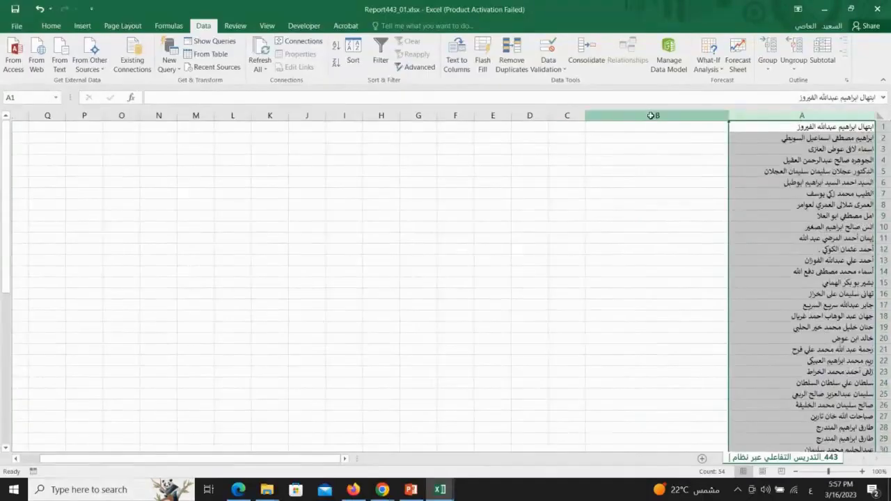
# - Magnify the sheet and mark the full name in A1 and the empty cells beside it in columns B and C
pyautogui.click(651, 116)
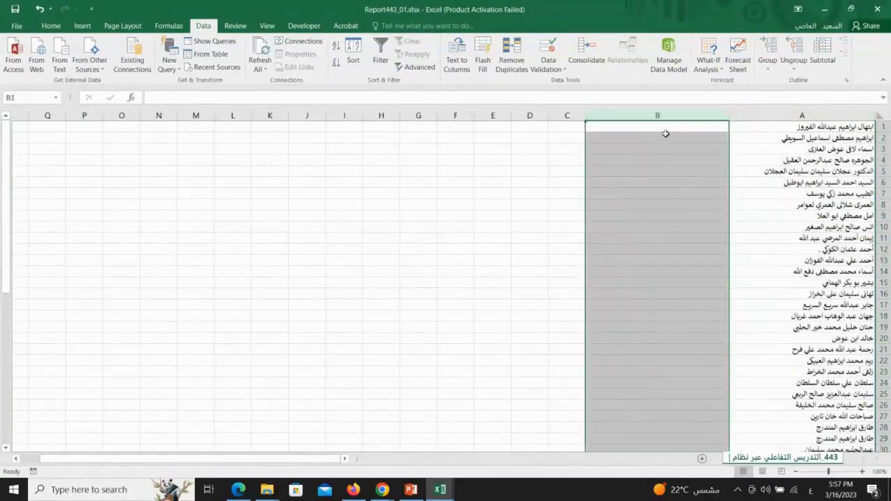
pyautogui.click(664, 128)
pyautogui.click(865, 127)
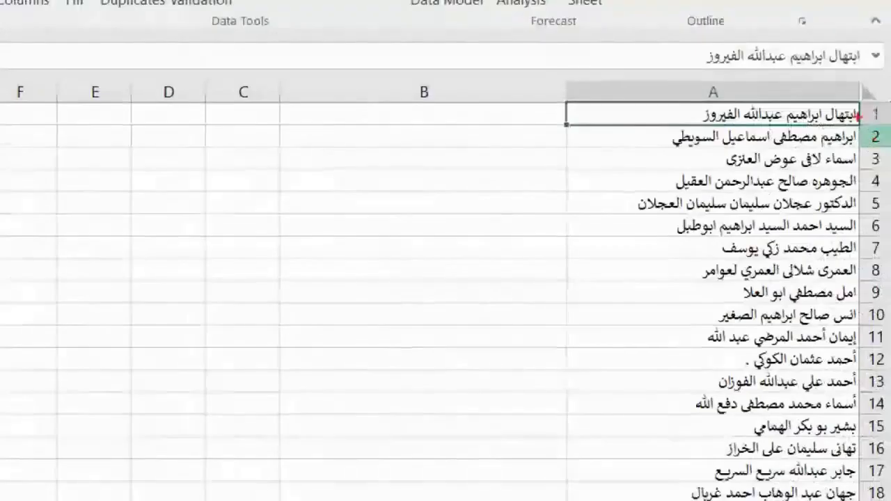
pyautogui.moveTo(850, 120); pyautogui.dragTo(702, 122)
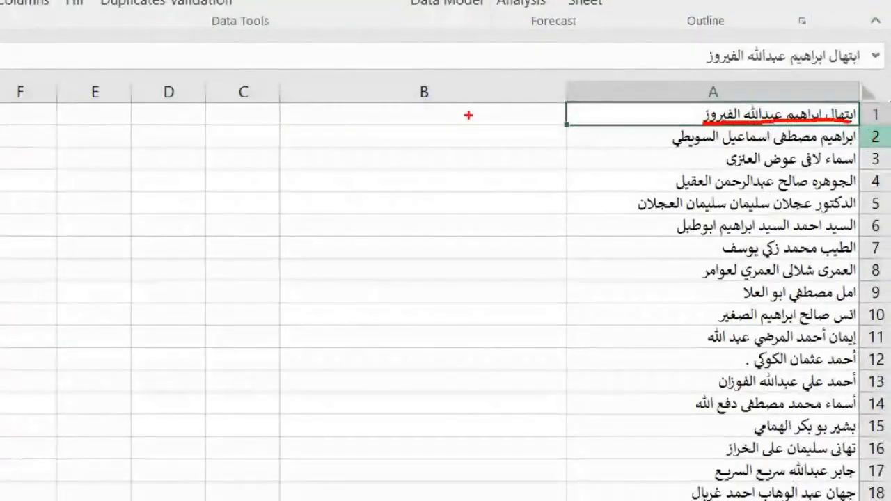
pyautogui.click(468, 115)
pyautogui.moveTo(436, 105)
pyautogui.mouseDown()
pyautogui.moveTo(392, 107)
pyautogui.moveTo(439, 107)
pyautogui.moveTo(421, 128)
pyautogui.moveTo(437, 142)
pyautogui.moveTo(417, 170)
pyautogui.moveTo(426, 148)
pyautogui.mouseUp()
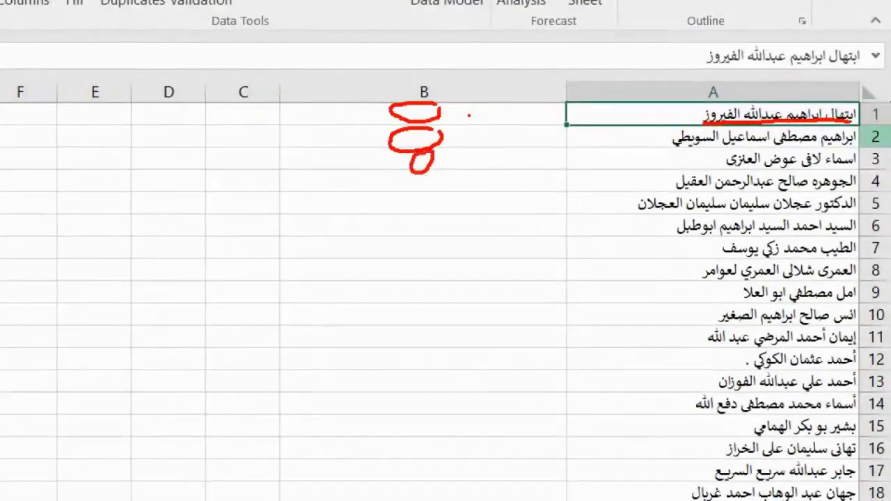
pyautogui.moveTo(240, 106)
pyautogui.mouseDown()
pyautogui.moveTo(198, 119)
pyautogui.moveTo(256, 110)
pyautogui.mouseUp()
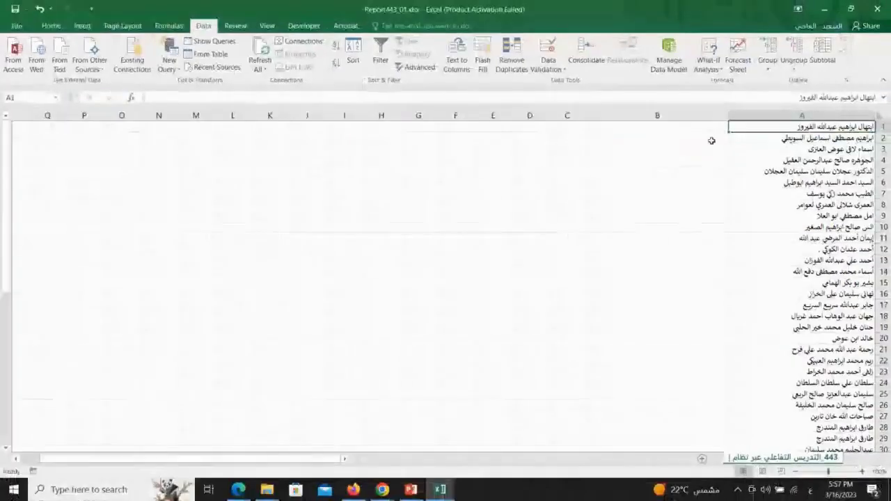
pyautogui.click(480, 122)
# - Enter only the first name from A1 in cell B1, center it, and move to cell B2
pyautogui.doubleClick(669, 125)
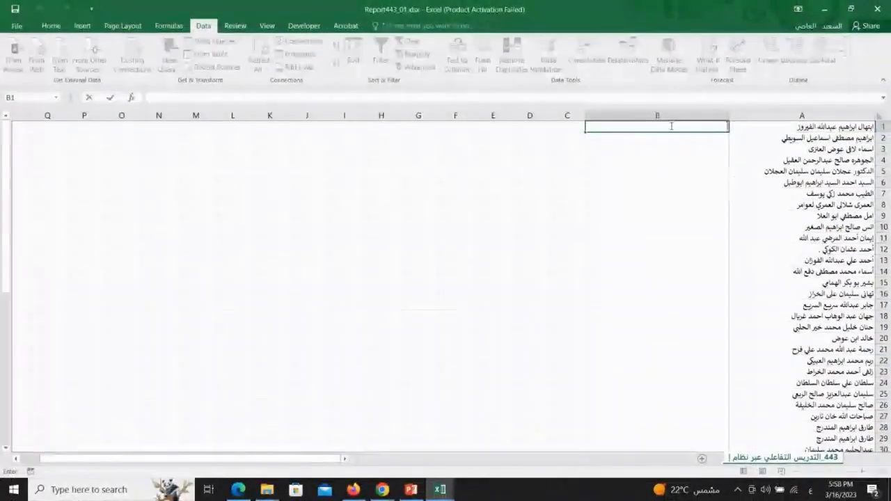
pyautogui.write('ايهال')
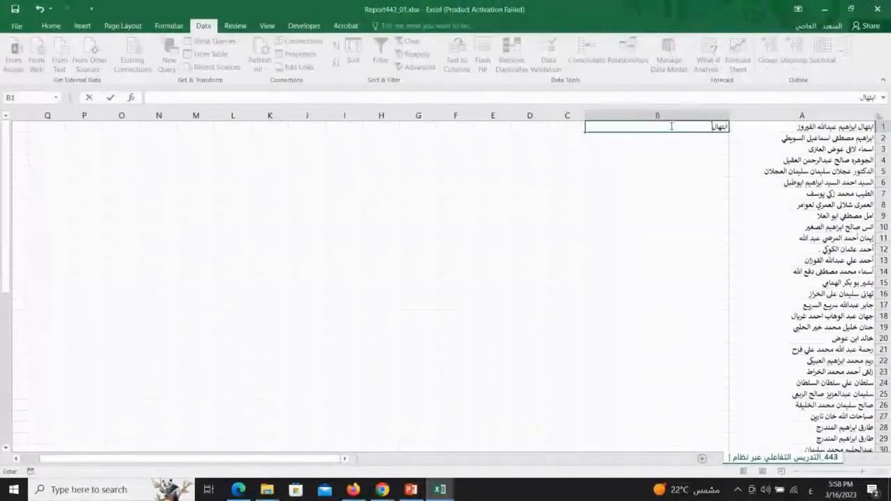
pyautogui.click(696, 179)
pyautogui.click(704, 126)
pyautogui.click(51, 26)
pyautogui.click(215, 63)
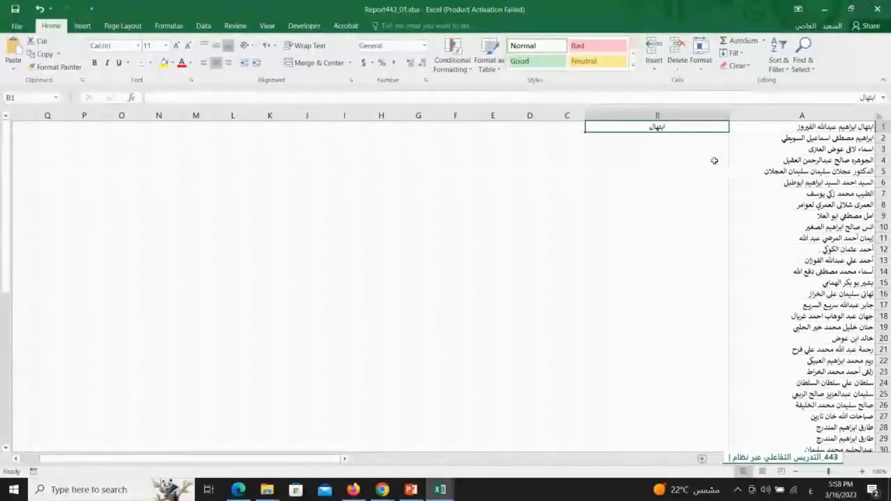
pyautogui.click(667, 139)
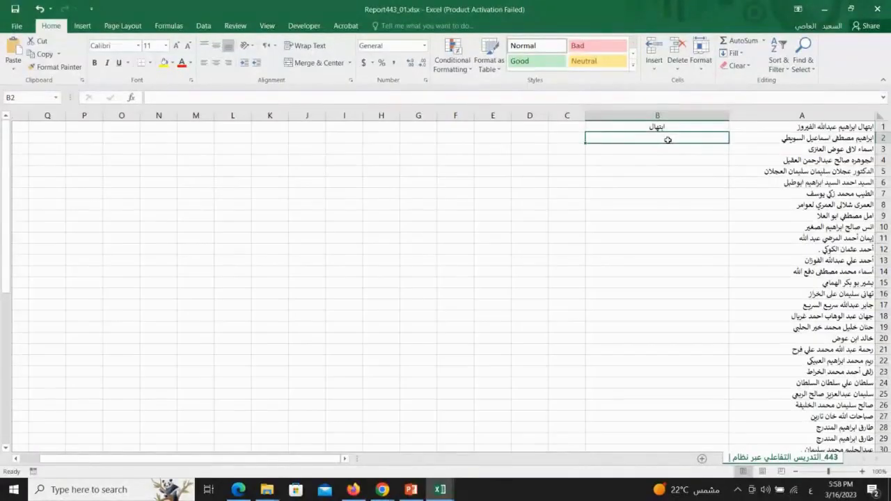
# - Fill column B with the first names from column A by running Flash Fill from cell B1
pyautogui.click(669, 113)
pyautogui.click(656, 128)
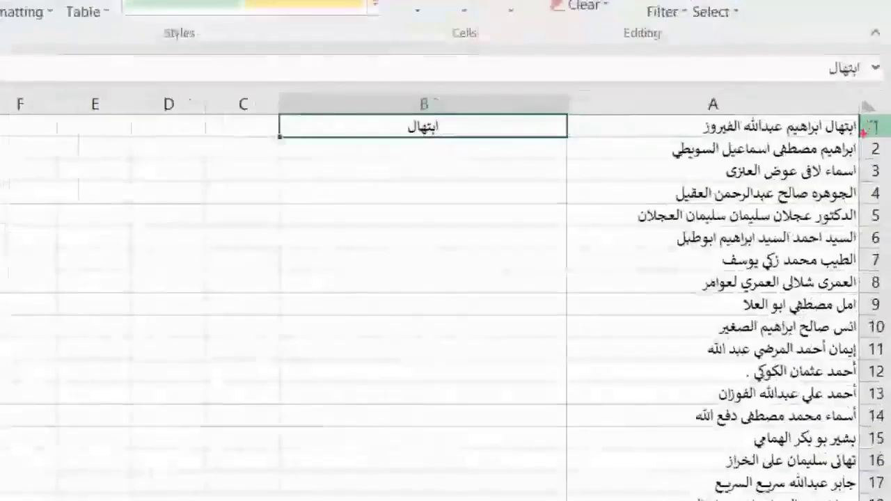
pyautogui.moveTo(873, 133); pyautogui.dragTo(861, 133)
pyautogui.moveTo(446, 112)
pyautogui.mouseDown()
pyautogui.moveTo(416, 137)
pyautogui.moveTo(440, 137)
pyautogui.mouseUp()
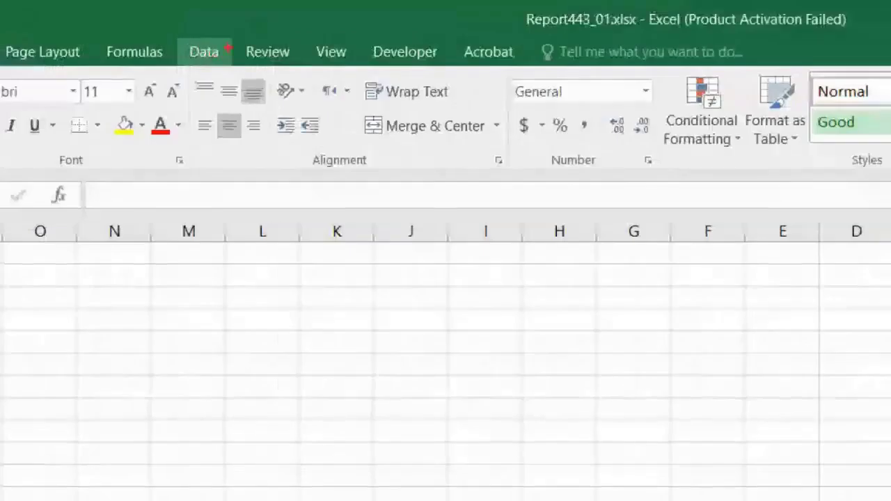
pyautogui.moveTo(211, 19)
pyautogui.mouseDown()
pyautogui.moveTo(188, 21)
pyautogui.moveTo(212, 29)
pyautogui.mouseUp()
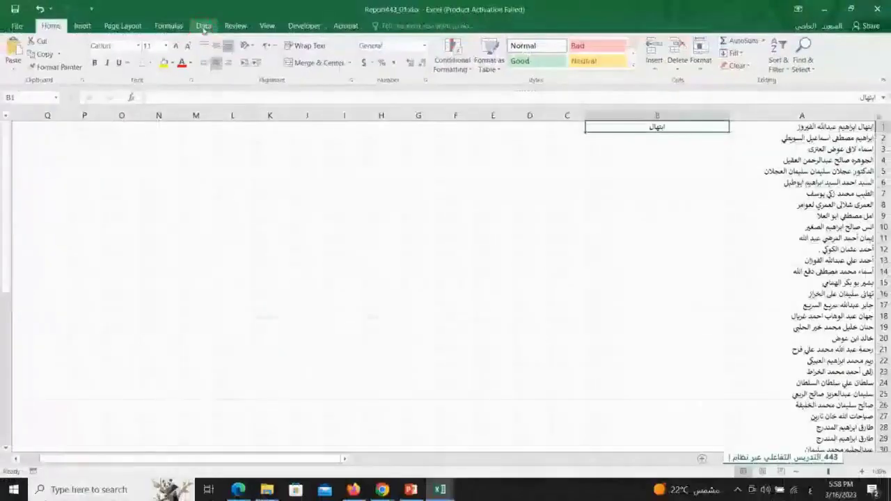
pyautogui.click(204, 28)
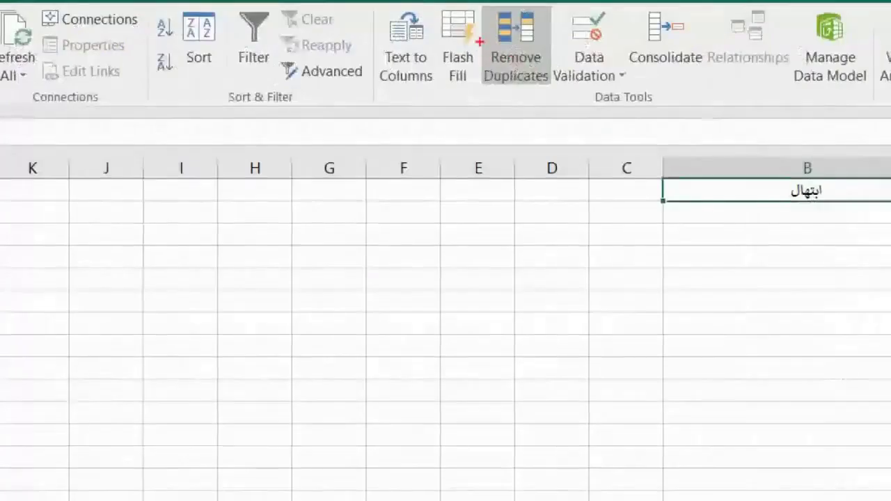
pyautogui.moveTo(492, 52)
pyautogui.mouseDown()
pyautogui.moveTo(474, 72)
pyautogui.moveTo(491, 66)
pyautogui.mouseUp()
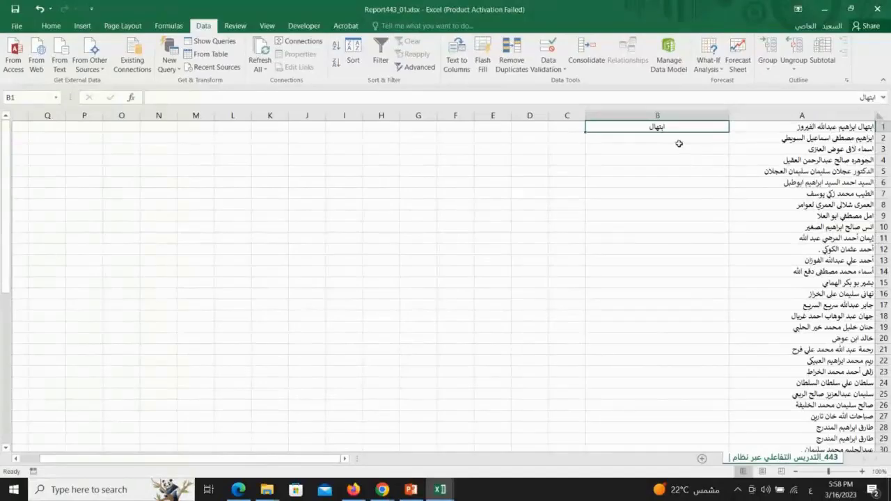
pyautogui.click(482, 61)
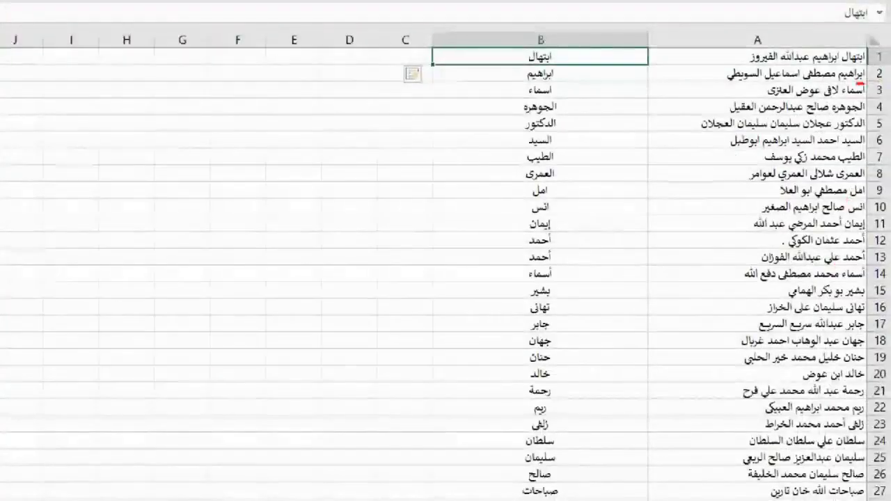
# - Compare the extracted first names in column B with the full names in column A, marking the matches from row 2 down to row 7
pyautogui.moveTo(857, 84); pyautogui.dragTo(847, 83)
pyautogui.moveTo(557, 83); pyautogui.dragTo(528, 78)
pyautogui.moveTo(863, 99); pyautogui.dragTo(843, 98)
pyautogui.moveTo(550, 97); pyautogui.dragTo(535, 95)
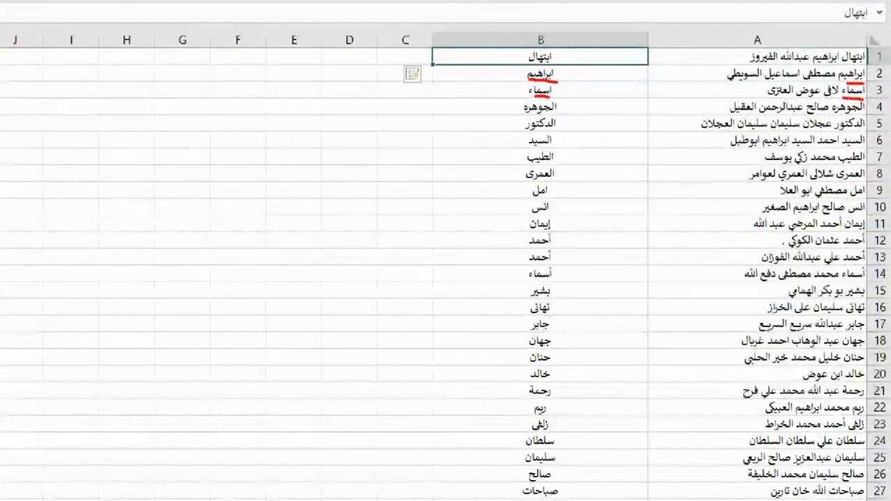
pyautogui.moveTo(863, 115); pyautogui.dragTo(833, 114)
pyautogui.moveTo(556, 118); pyautogui.dragTo(524, 116)
pyautogui.moveTo(860, 127); pyautogui.dragTo(832, 128)
pyautogui.moveTo(551, 128); pyautogui.dragTo(526, 130)
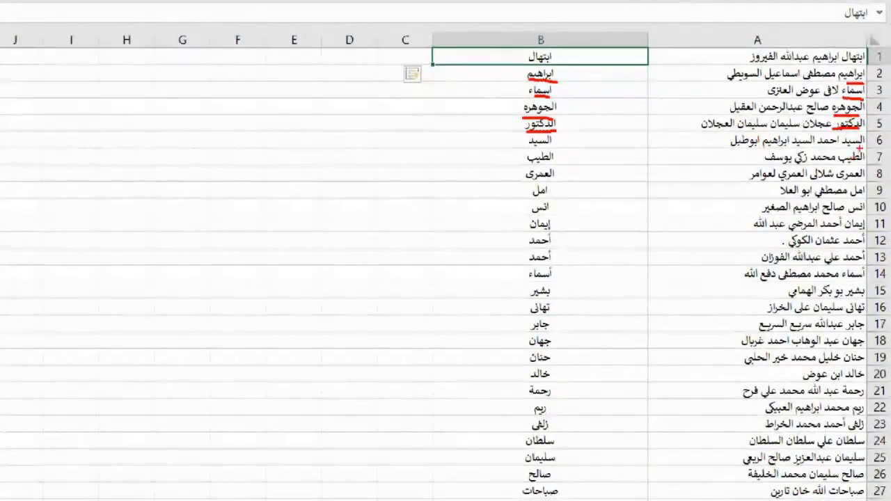
pyautogui.moveTo(863, 147); pyautogui.dragTo(765, 161)
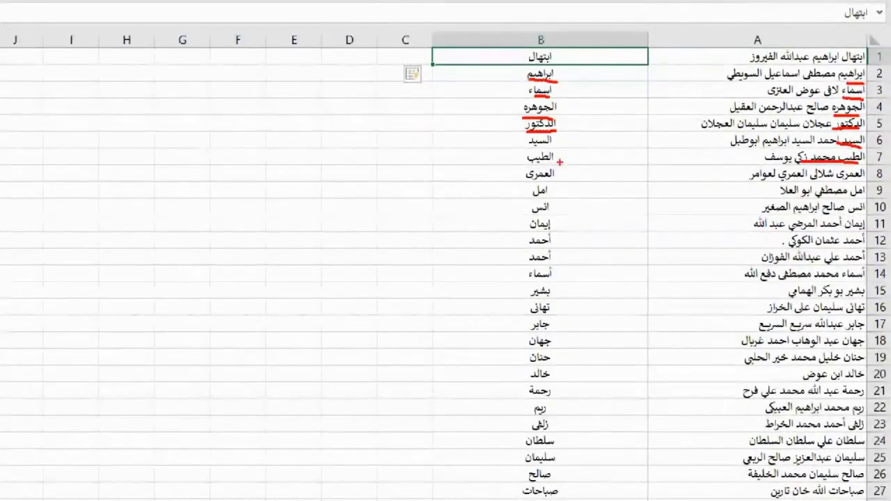
pyautogui.press('Escape')
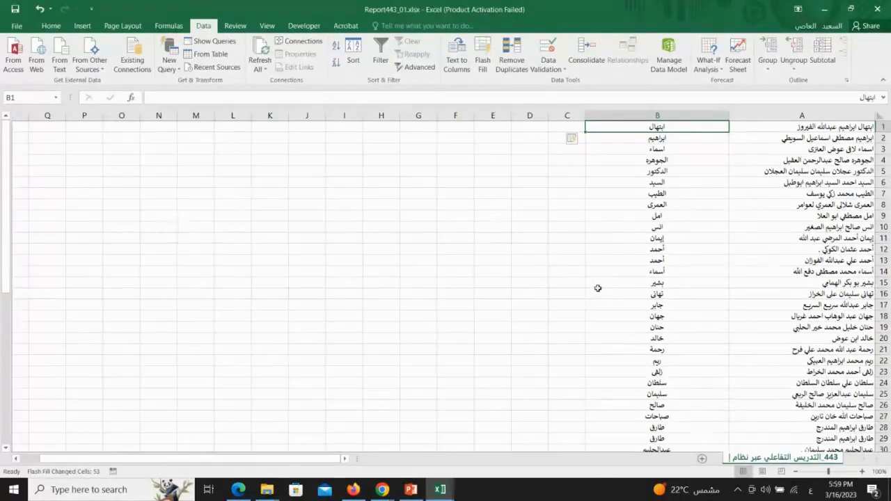
# - Switch to Blackboard in Chrome and return to the Full Grade Center of course 4 said
pyautogui.moveTo(382, 489)
pyautogui.click(337, 420)
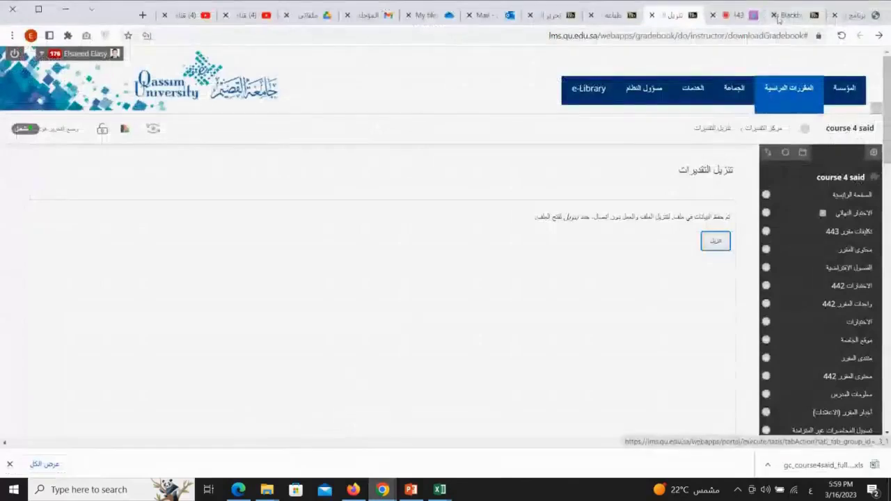
pyautogui.click(766, 127)
pyautogui.click(766, 127)
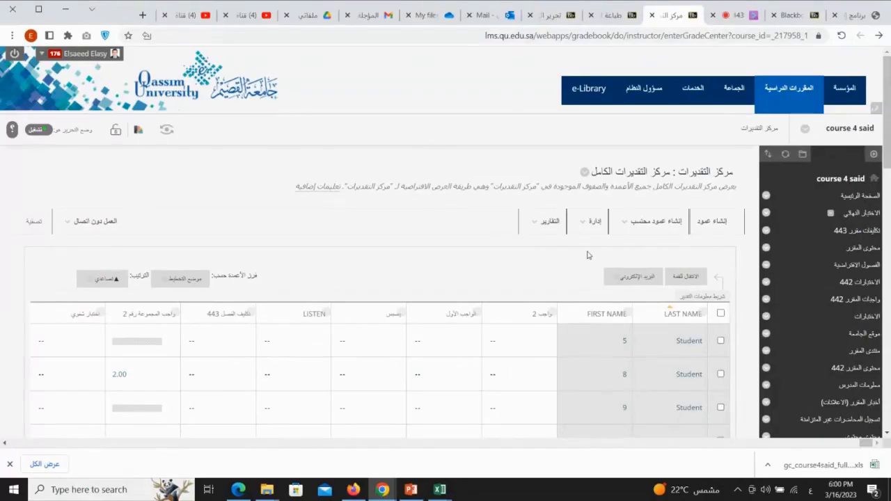
pyautogui.scroll(-2, 544, 249)
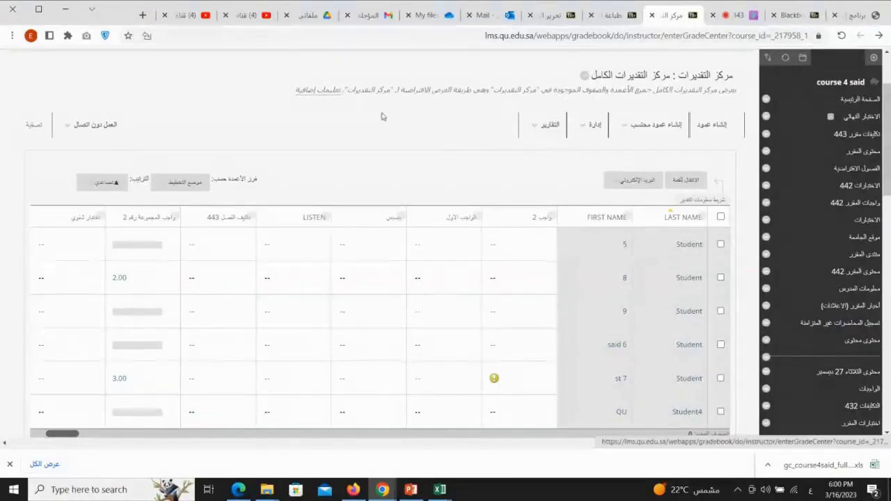
# - Point out the submission receipts report (استلامات العمل المرسل) among the Grade Center reports and open it
pyautogui.moveTo(547, 130)
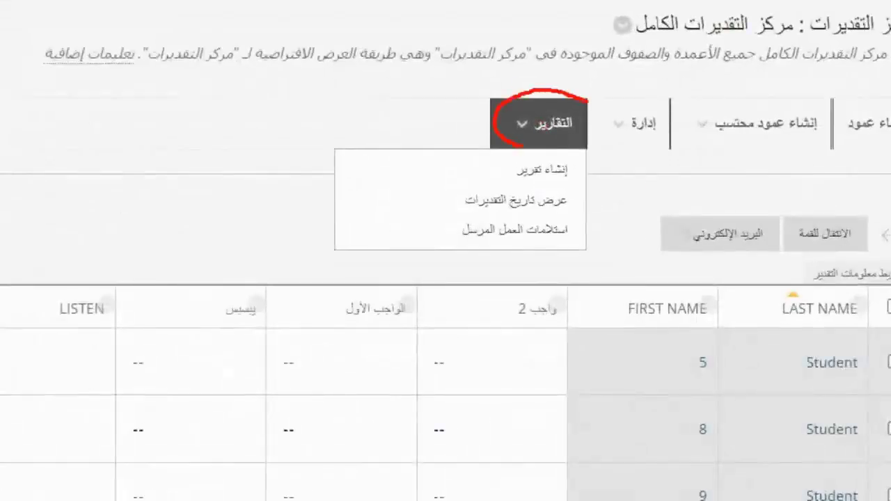
pyautogui.moveTo(577, 211)
pyautogui.mouseDown()
pyautogui.moveTo(506, 210)
pyautogui.moveTo(515, 258)
pyautogui.moveTo(576, 210)
pyautogui.mouseUp()
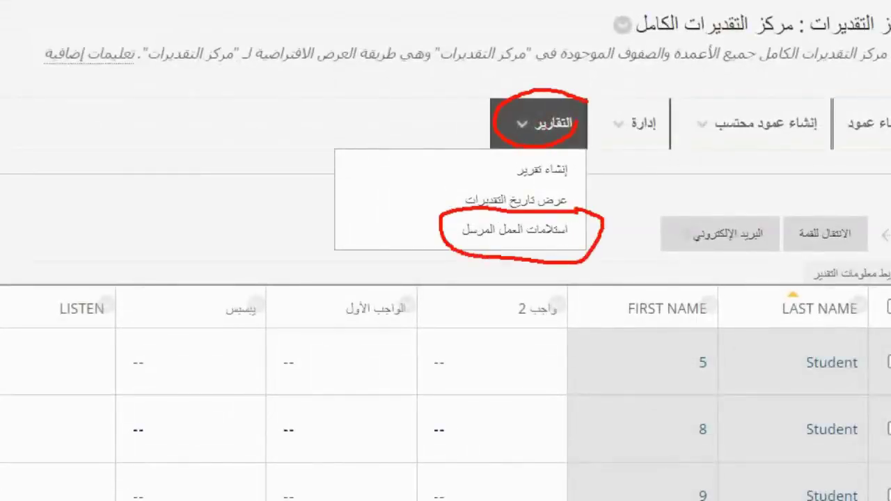
pyautogui.moveTo(499, 241); pyautogui.dragTo(458, 243)
pyautogui.moveTo(561, 241); pyautogui.dragTo(544, 241)
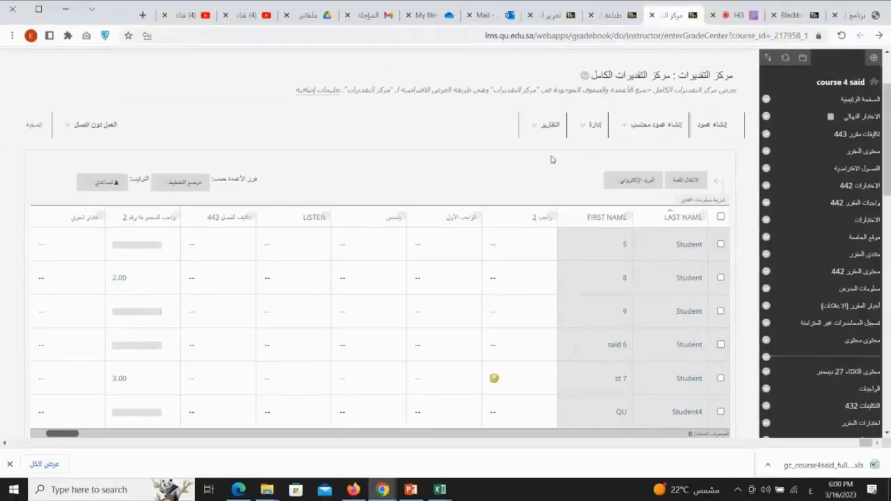
pyautogui.click(554, 122)
pyautogui.click(537, 236)
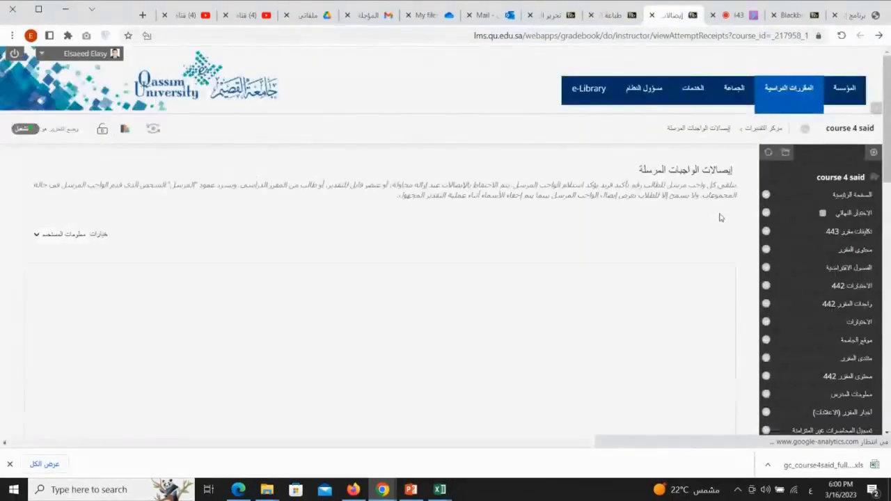
# - Try to search the assignment receipts by username with the contains (يحتوي) condition and an empty search value
pyautogui.scroll(-2, 727, 212)
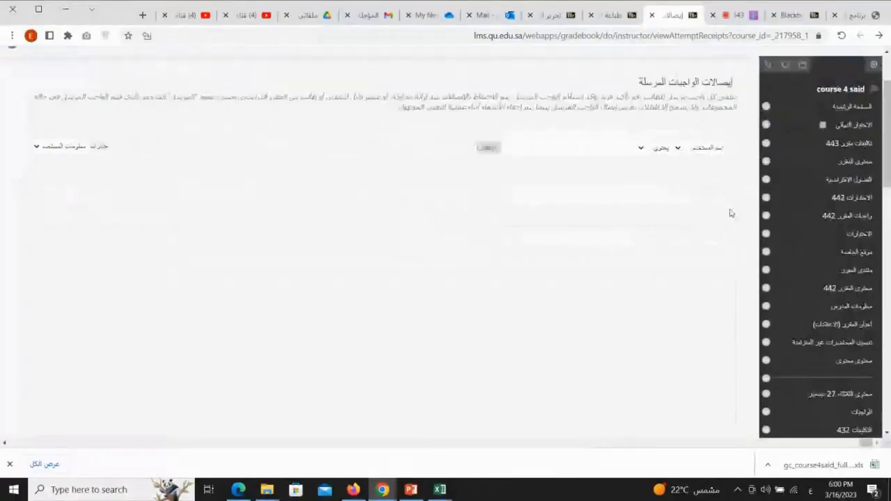
pyautogui.scroll(2, 730, 213)
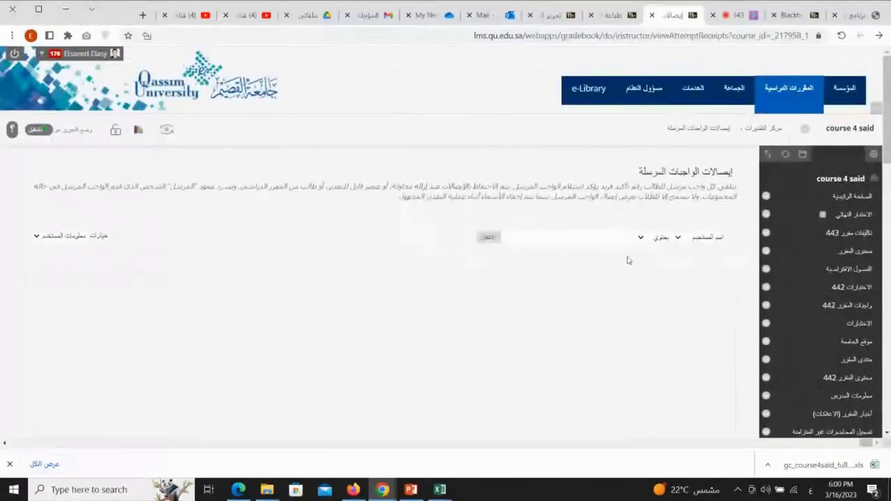
pyautogui.click(655, 238)
pyautogui.click(583, 239)
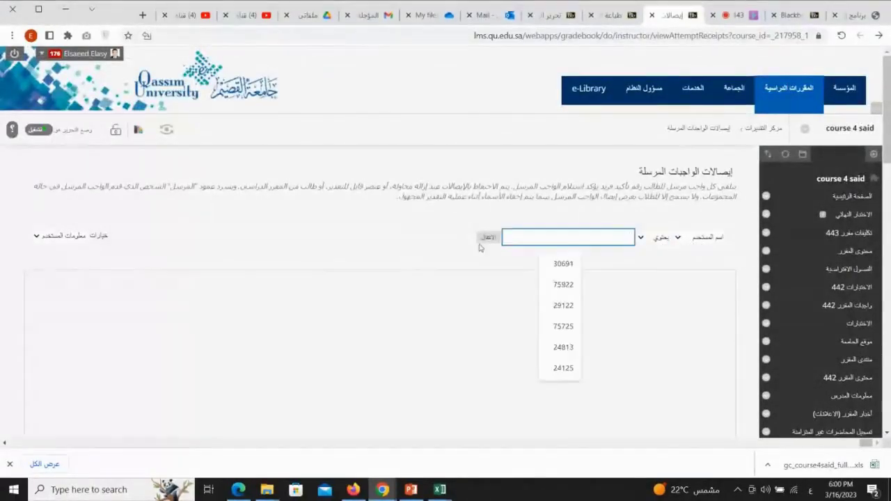
pyautogui.click(696, 239)
pyautogui.click(696, 221)
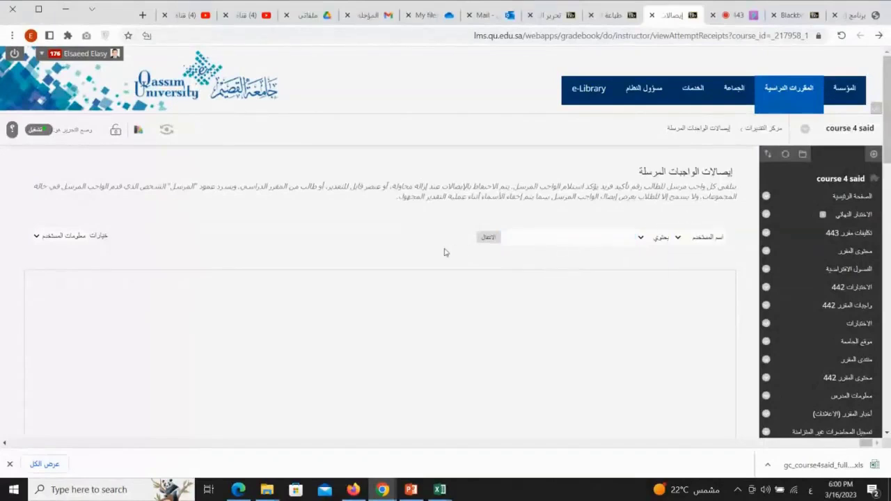
pyautogui.scroll(-4, 522, 291)
pyautogui.scroll(4, 525, 297)
pyautogui.click(488, 237)
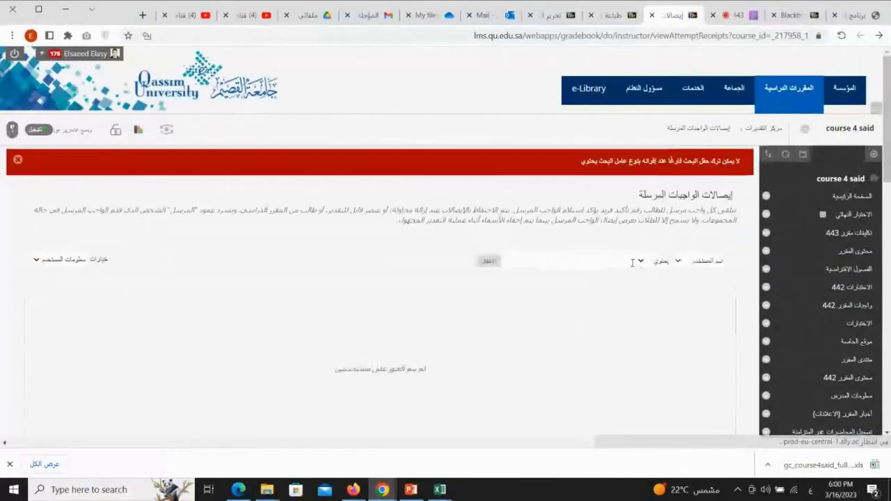
# - Set the username search condition to not blank (ليس خالياً) and list the assignment receipts
pyautogui.click(666, 263)
pyautogui.click(661, 304)
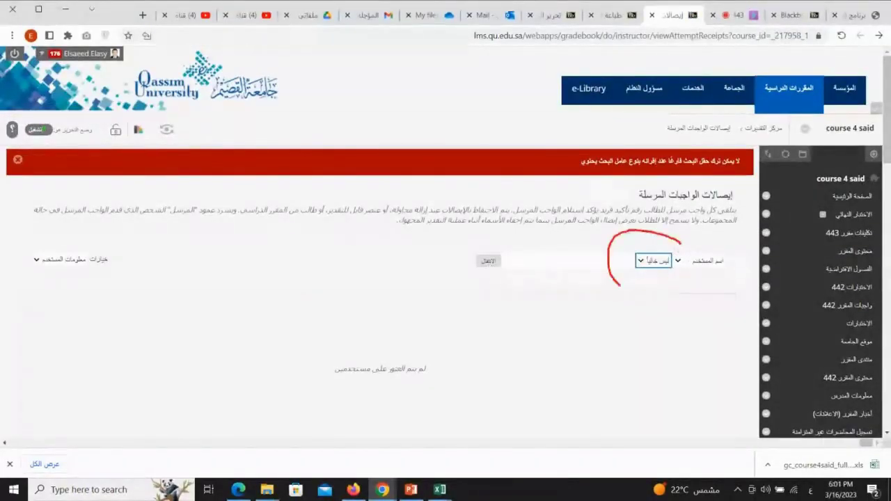
pyautogui.click(490, 262)
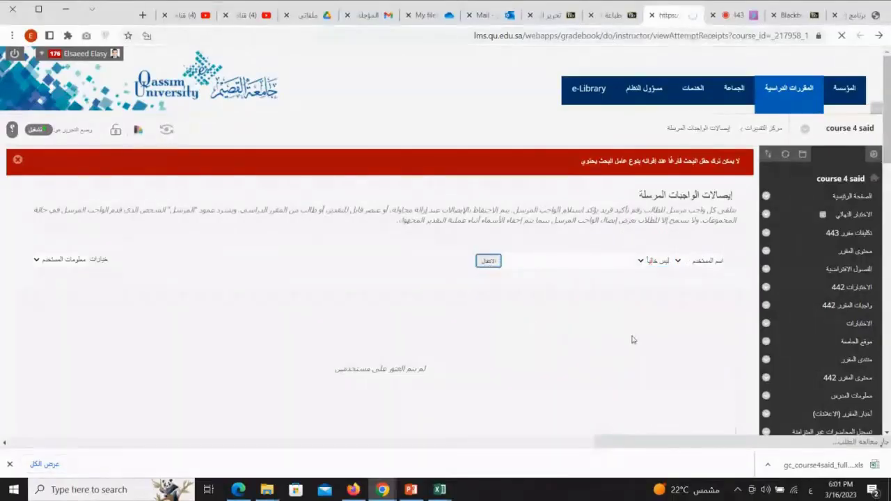
pyautogui.scroll(-3, 659, 329)
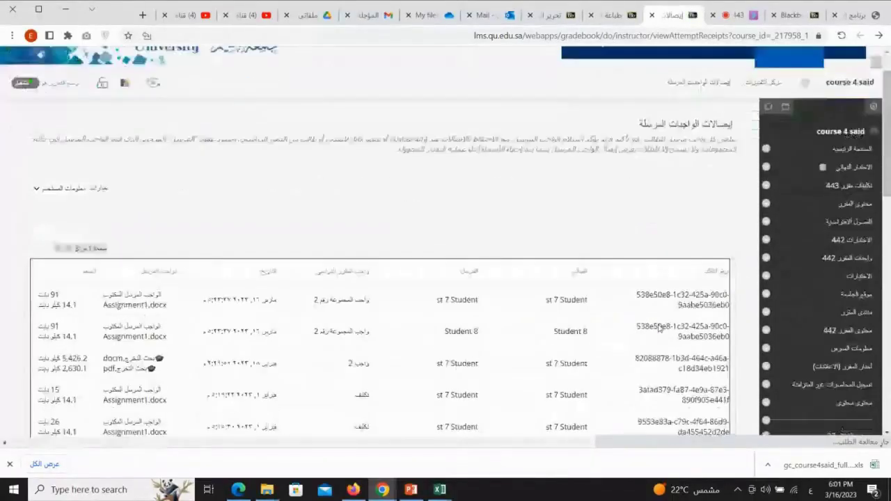
pyautogui.scroll(-1, 682, 272)
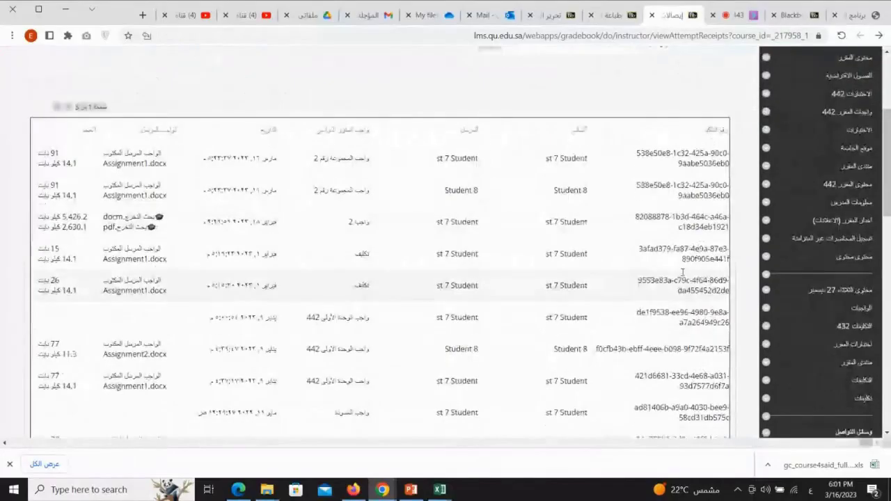
# - Mark the student, the submitter and the course assignment in the first receipt row
pyautogui.moveTo(597, 149)
pyautogui.mouseDown()
pyautogui.moveTo(536, 168)
pyautogui.moveTo(571, 155)
pyautogui.mouseUp()
pyautogui.moveTo(491, 147)
pyautogui.mouseDown()
pyautogui.moveTo(427, 146)
pyautogui.moveTo(452, 171)
pyautogui.mouseUp()
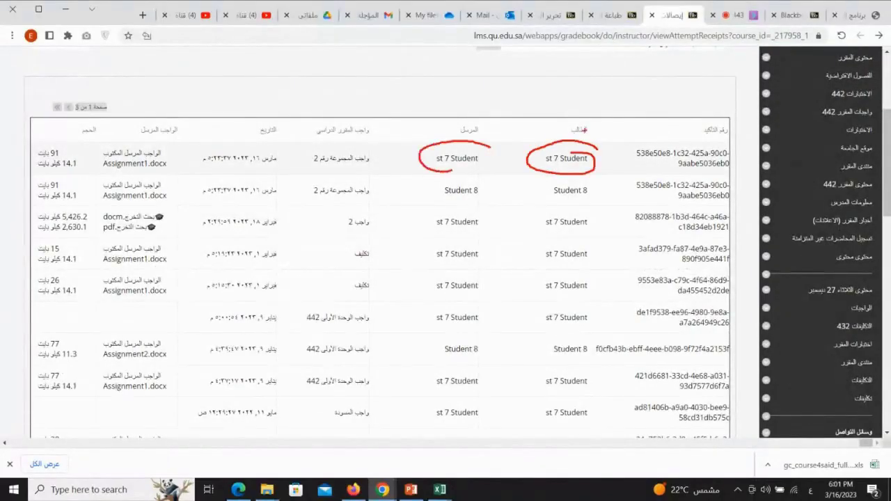
pyautogui.moveTo(492, 121); pyautogui.dragTo(489, 145)
pyautogui.moveTo(360, 144)
pyautogui.mouseDown()
pyautogui.moveTo(306, 162)
pyautogui.moveTo(370, 169)
pyautogui.moveTo(320, 165)
pyautogui.mouseUp()
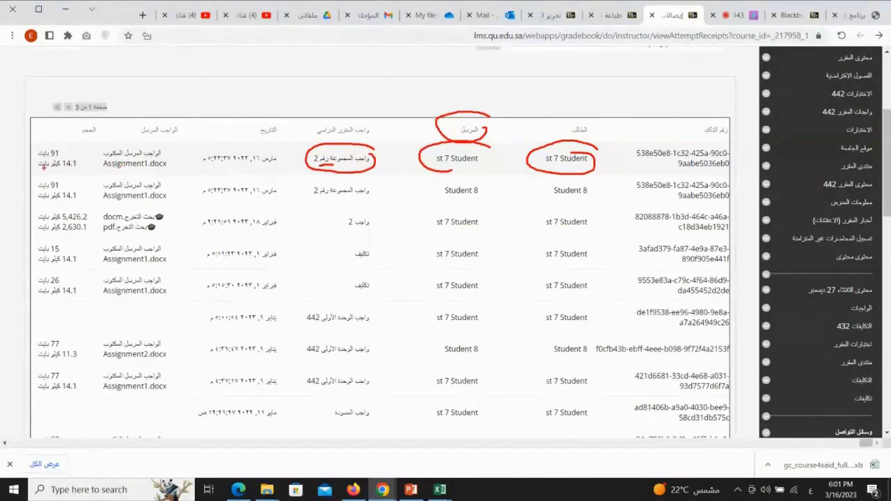
pyautogui.press('Escape')
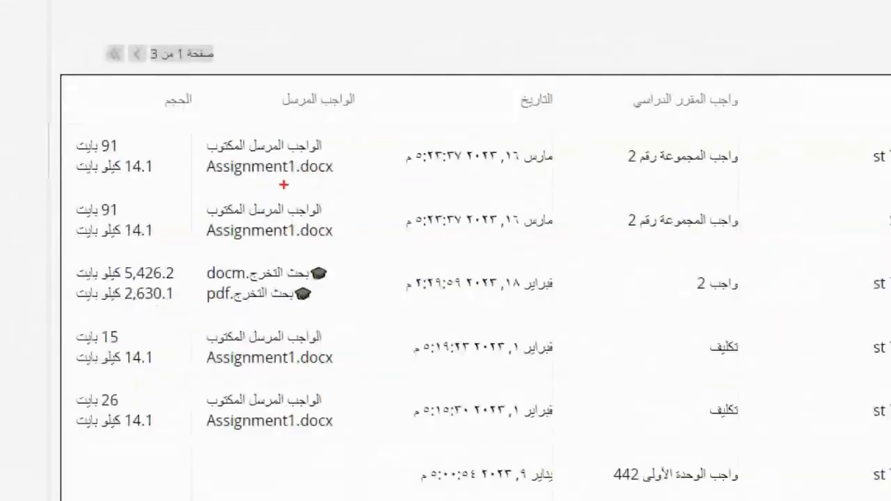
# - Examine the first receipt's submitted file, file sizes and submission date, underlining the file name and sizes
pyautogui.moveTo(209, 175); pyautogui.dragTo(334, 179)
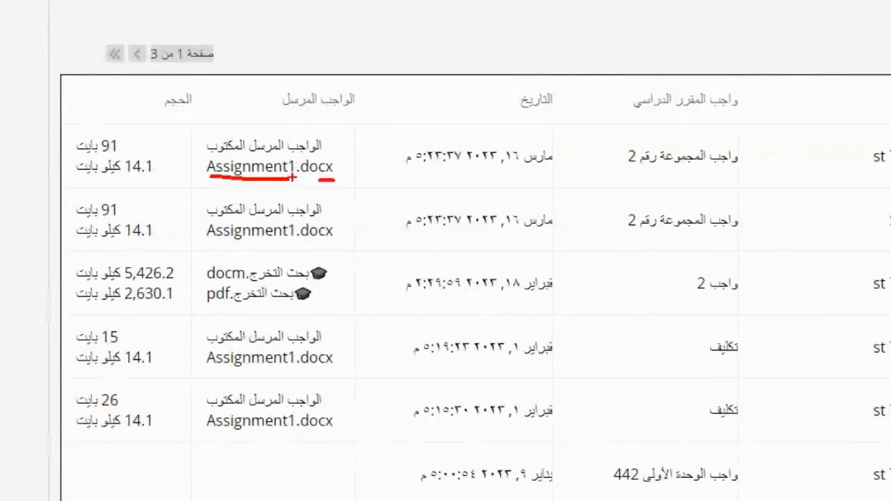
pyautogui.moveTo(119, 156); pyautogui.dragTo(76, 156)
pyautogui.moveTo(147, 178); pyautogui.dragTo(106, 178)
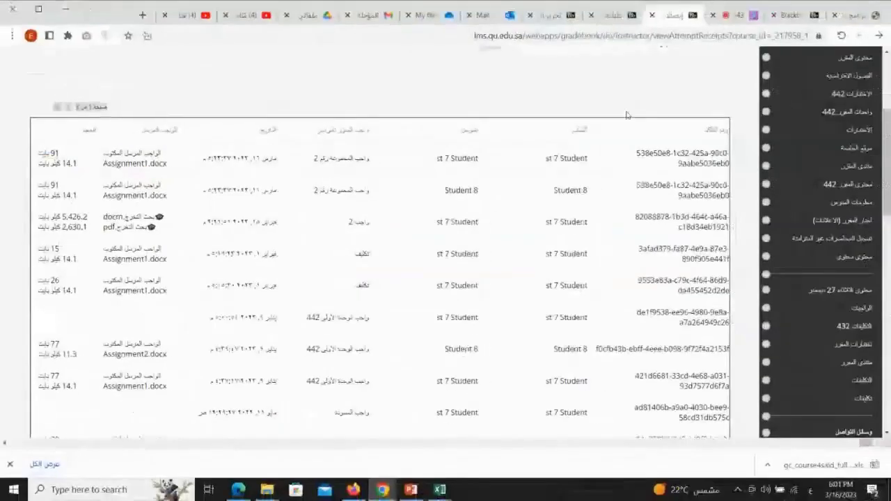
pyautogui.moveTo(273, 146)
pyautogui.mouseDown()
pyautogui.moveTo(230, 140)
pyautogui.moveTo(244, 178)
pyautogui.moveTo(277, 149)
pyautogui.mouseUp()
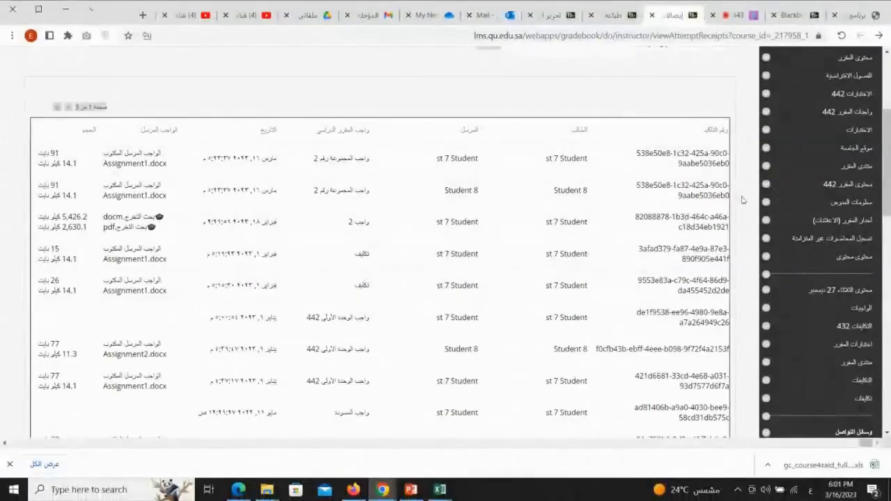
# - Circle the confirmation number of the first receipt and point an arrow at it, then clear the markings
pyautogui.moveTo(723, 99)
pyautogui.mouseDown()
pyautogui.moveTo(679, 82)
pyautogui.moveTo(508, 103)
pyautogui.moveTo(626, 156)
pyautogui.moveTo(724, 143)
pyautogui.moveTo(715, 102)
pyautogui.mouseUp()
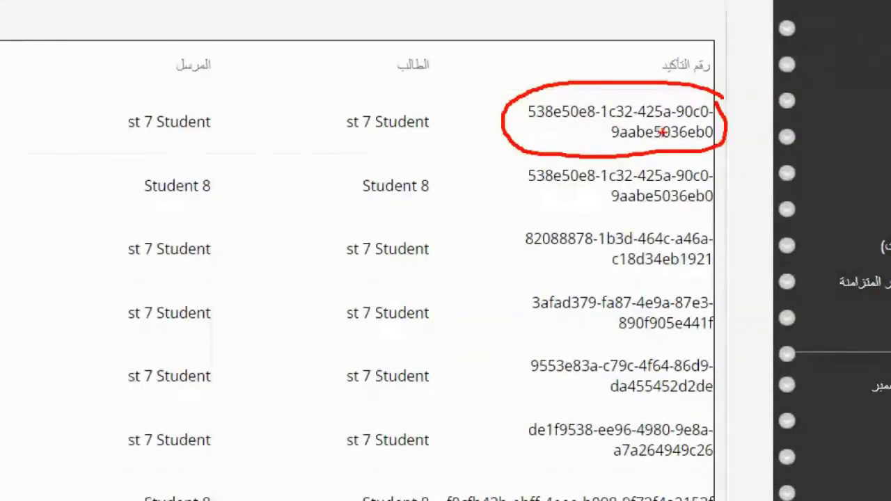
pyautogui.moveTo(474, 148); pyautogui.dragTo(554, 128)
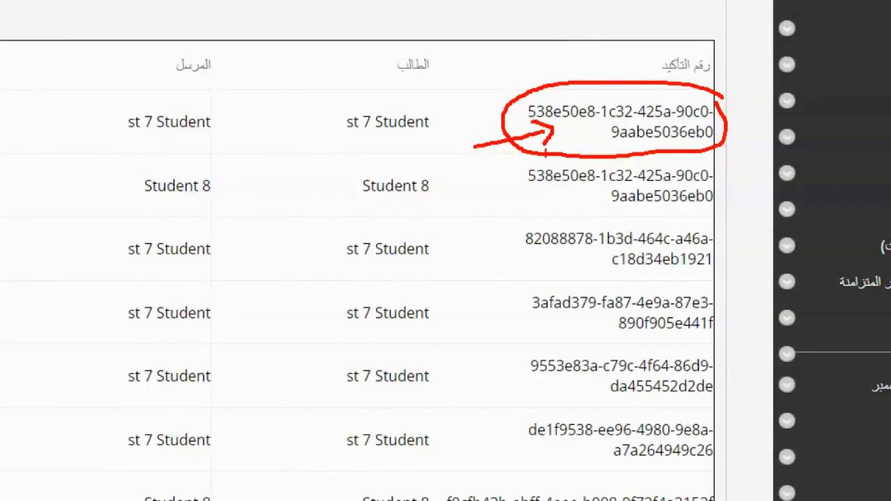
pyautogui.press('Escape')
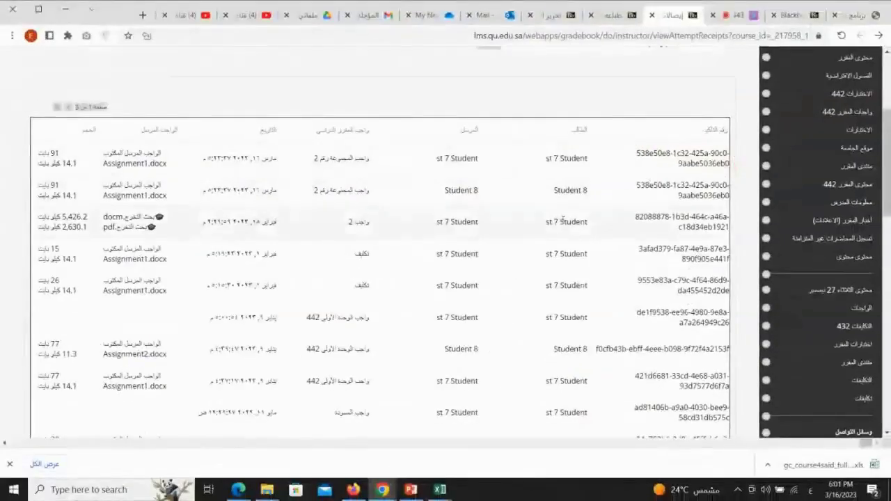
# - Look further down the receipts list, mark the draft assignment (واجب المسودة) in the course assignment column, and clear the marking
pyautogui.scroll(-5, 526, 243)
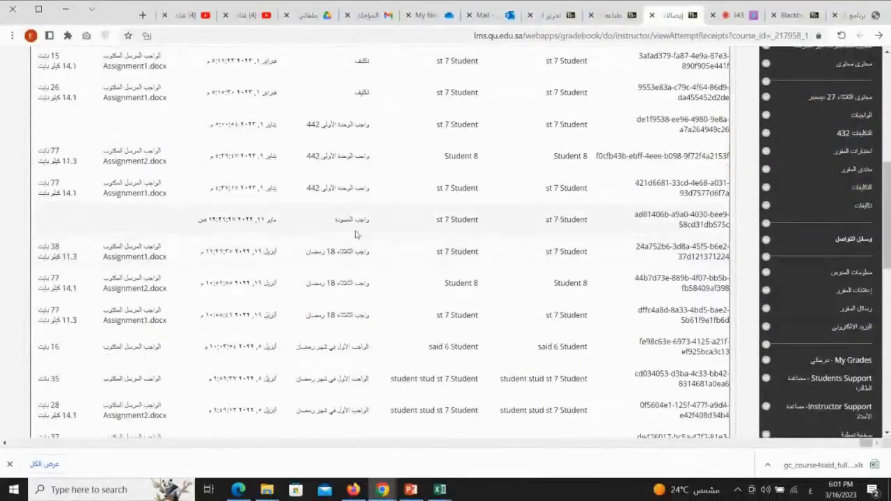
pyautogui.hotkey('ctrl', '1')
pyautogui.moveTo(379, 213)
pyautogui.mouseDown()
pyautogui.moveTo(329, 220)
pyautogui.moveTo(369, 232)
pyautogui.mouseUp()
pyautogui.press('Escape')
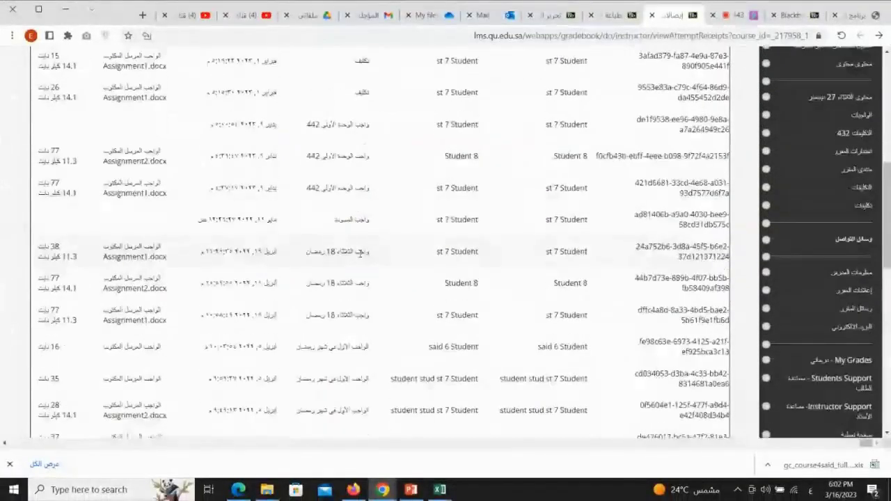
# - Circle the show-all option (إظهار الكل) below the receipts list and display all receipts on one page
pyautogui.scroll(-6, 359, 254)
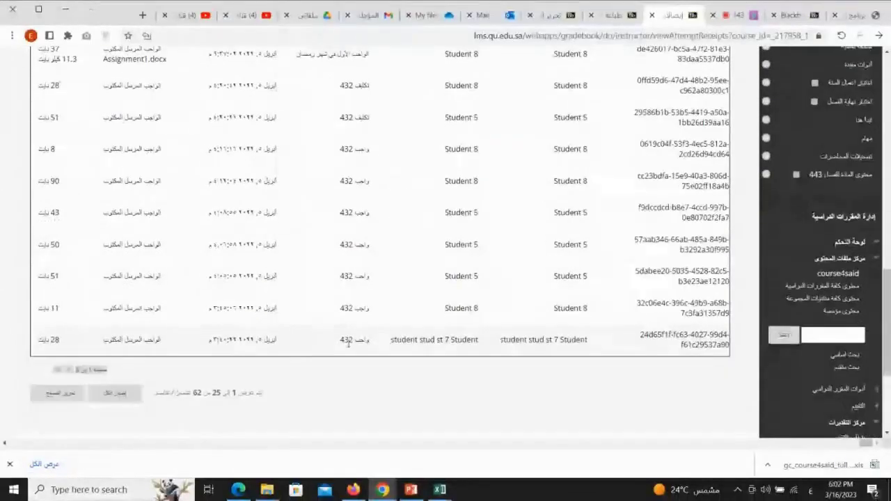
pyautogui.scroll(-2, 348, 342)
pyautogui.moveTo(151, 285)
pyautogui.mouseDown()
pyautogui.moveTo(77, 306)
pyautogui.moveTo(157, 288)
pyautogui.mouseUp()
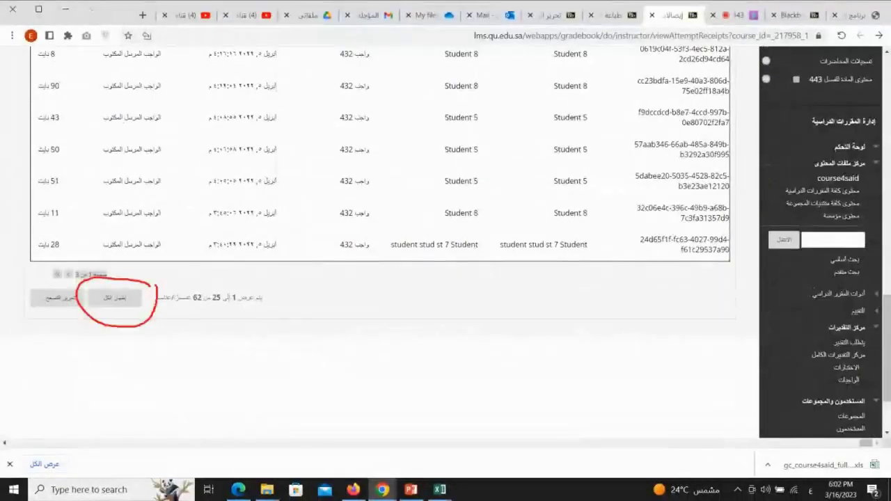
pyautogui.click(118, 298)
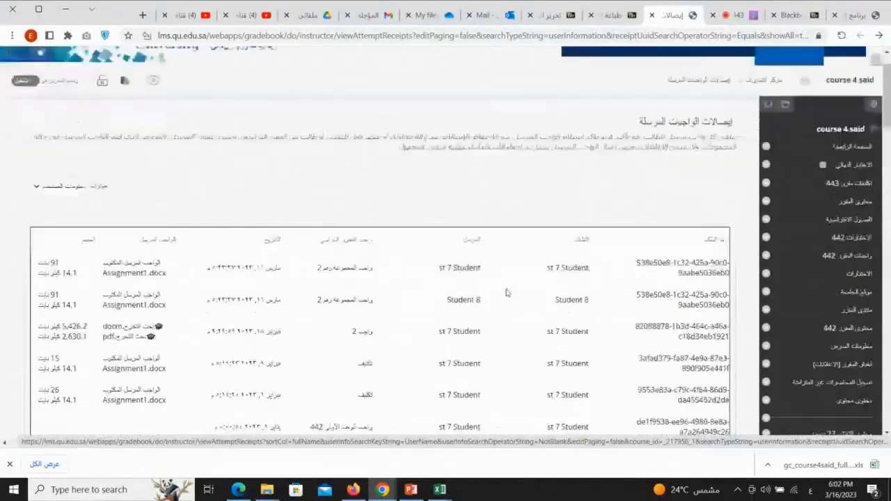
# - Look through the complete list of assignment receipts and return to the Grade Center (مركز التقديرات)
pyautogui.scroll(-3, 503, 292)
pyautogui.scroll(-4, 507, 293)
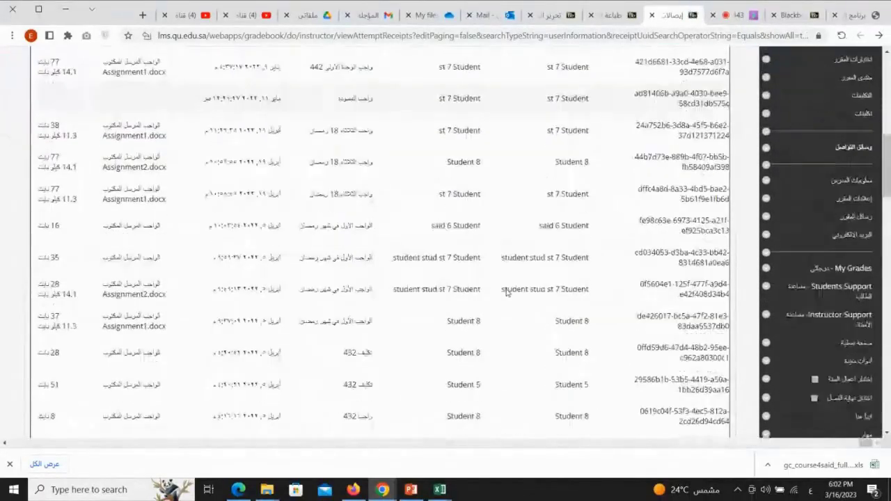
pyautogui.scroll(-20, 506, 293)
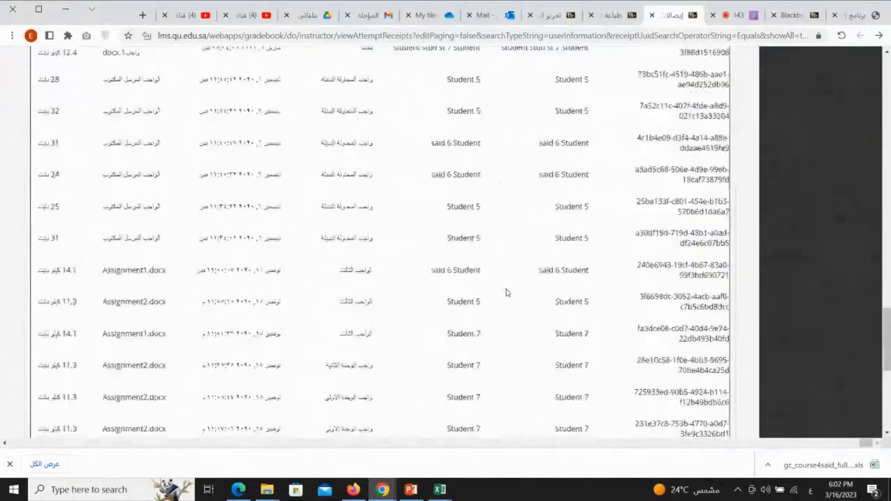
pyautogui.scroll(-6, 506, 293)
pyautogui.scroll(5, 562, 325)
pyautogui.scroll(10, 564, 326)
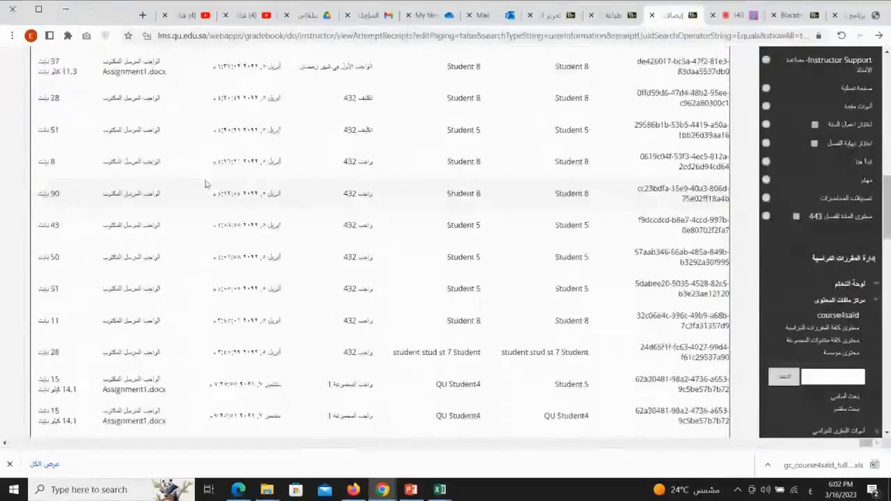
pyautogui.scroll(10, 206, 184)
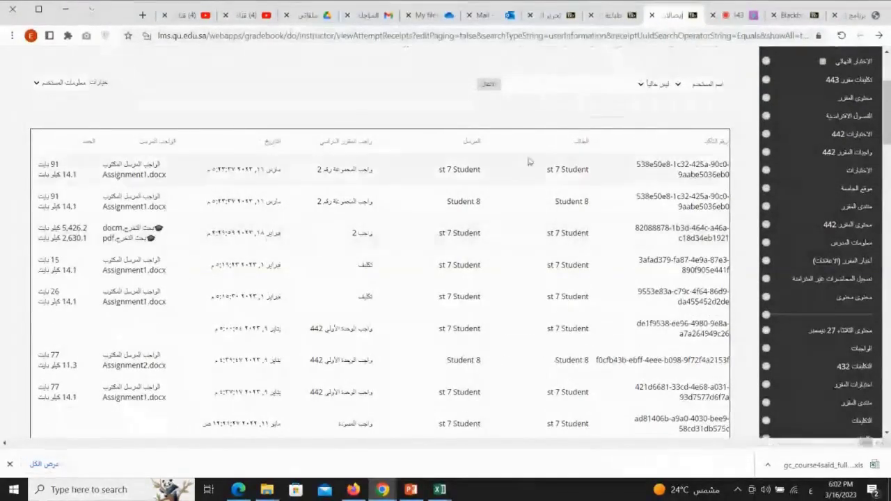
pyautogui.scroll(3, 515, 181)
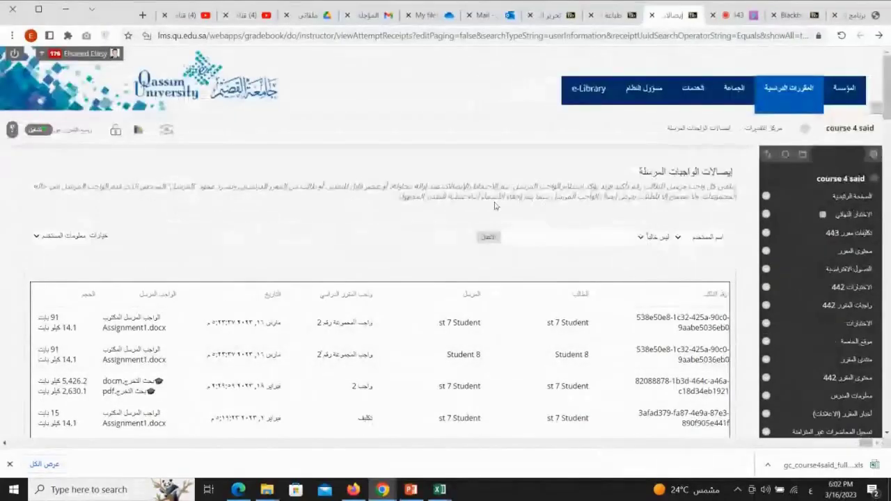
pyautogui.click(762, 128)
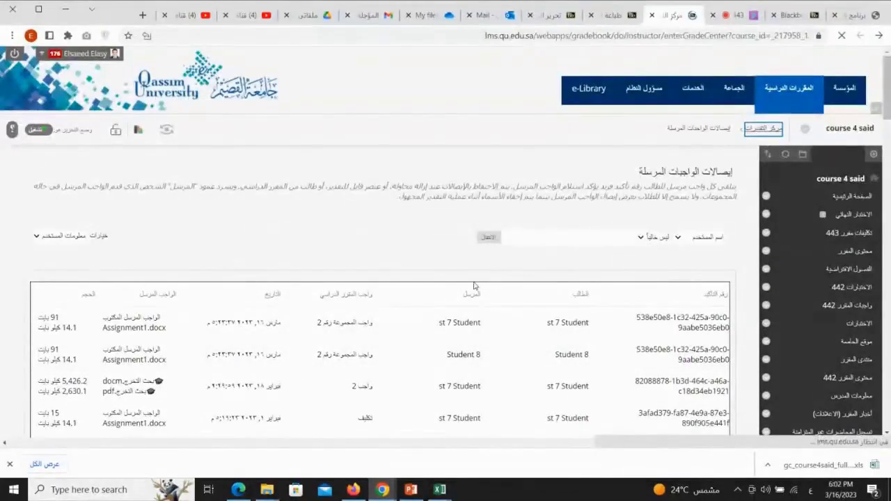